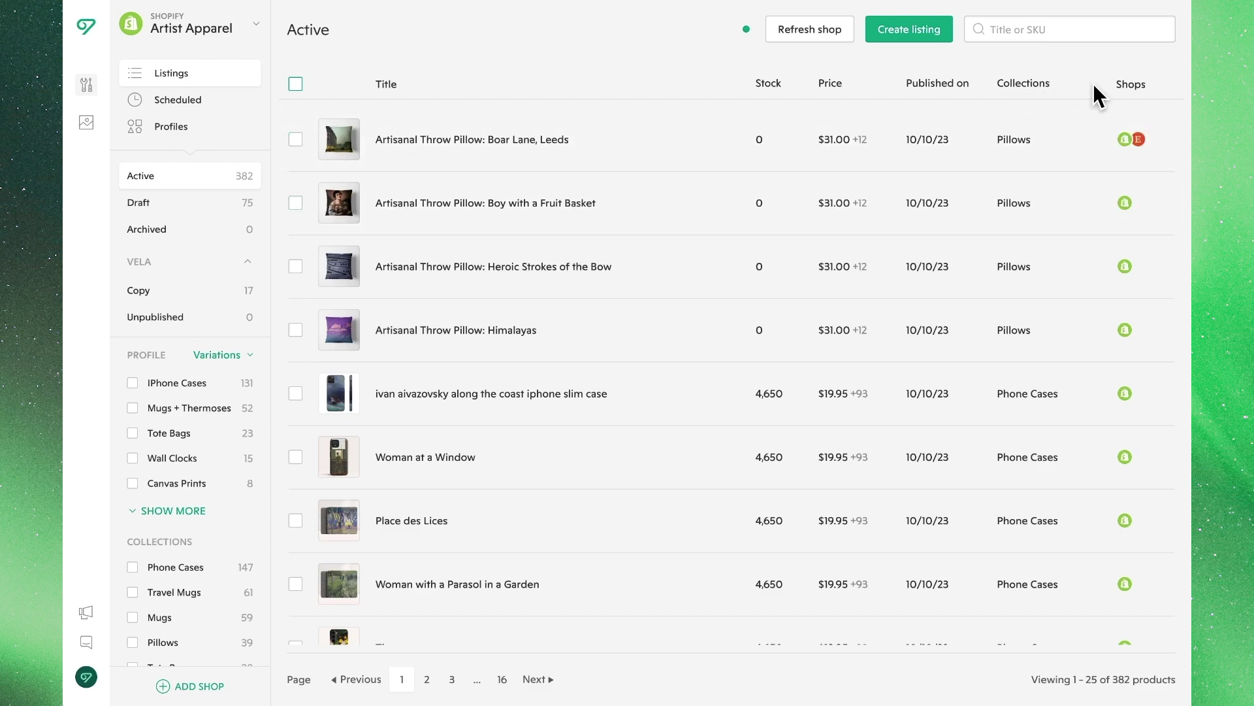
Copy the "Artisanal Throw Pillow: Boy with a Fruit Basket" listing to the ArtistIncSF Etsy shop.
mouse_move(1135, 196)
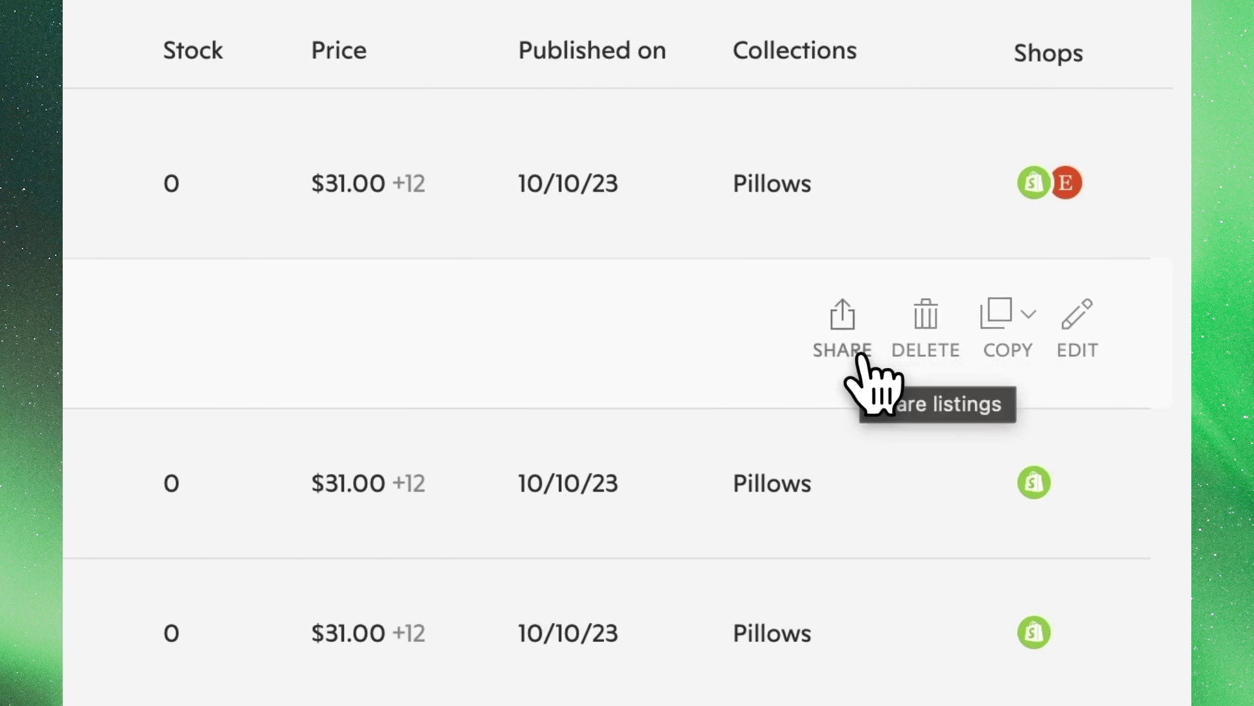
click(1009, 349)
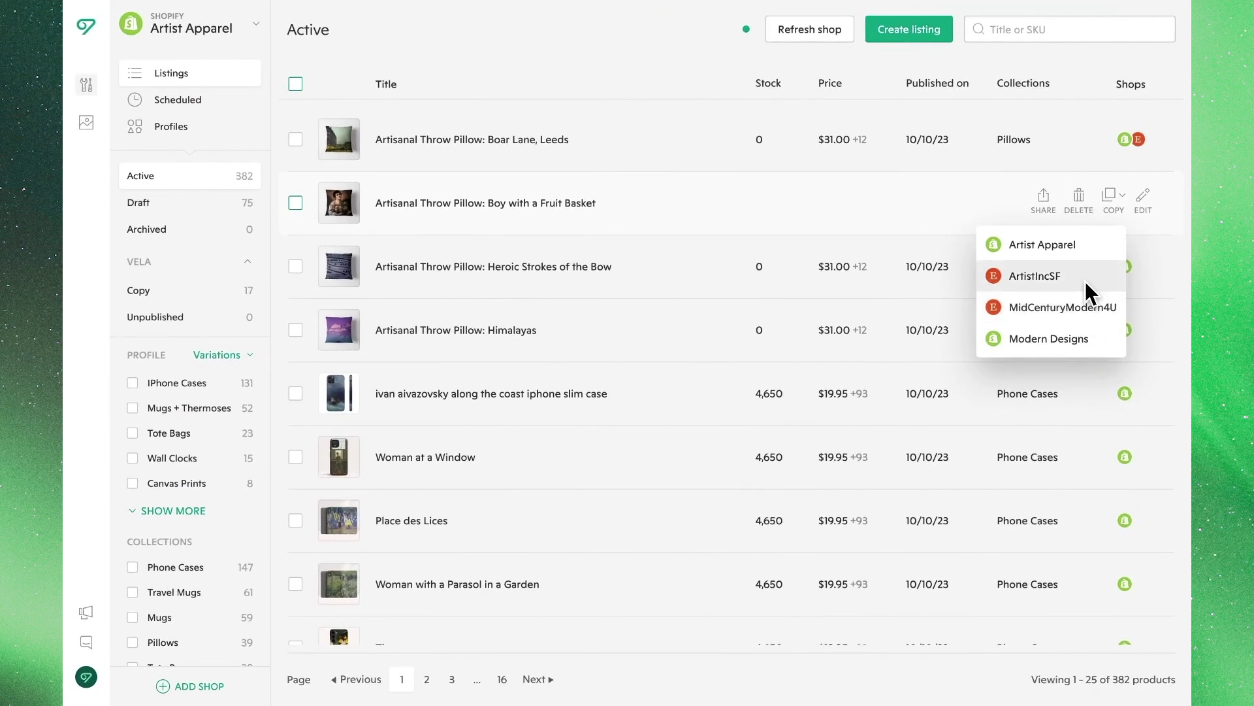
click(1089, 295)
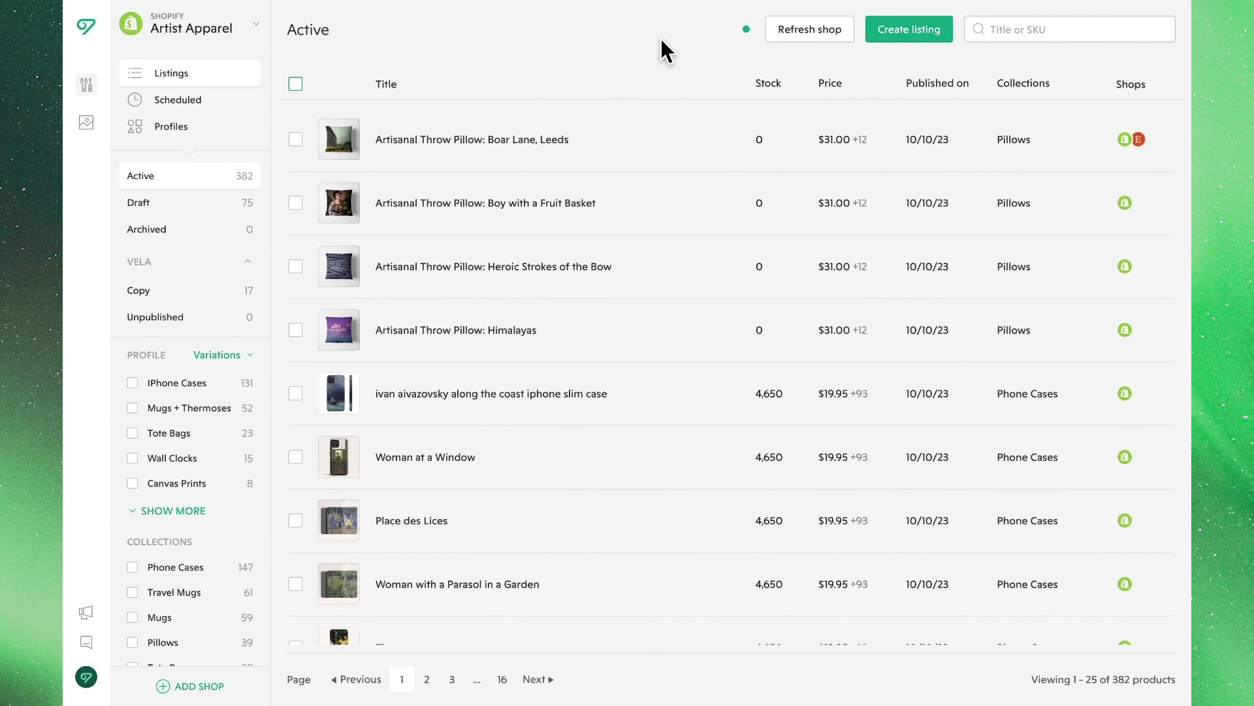
Copy the "Heroic Strokes of the Bow" and "Himalayas" throw pillow listings together to the ArtistIncSF shop.
click(296, 266)
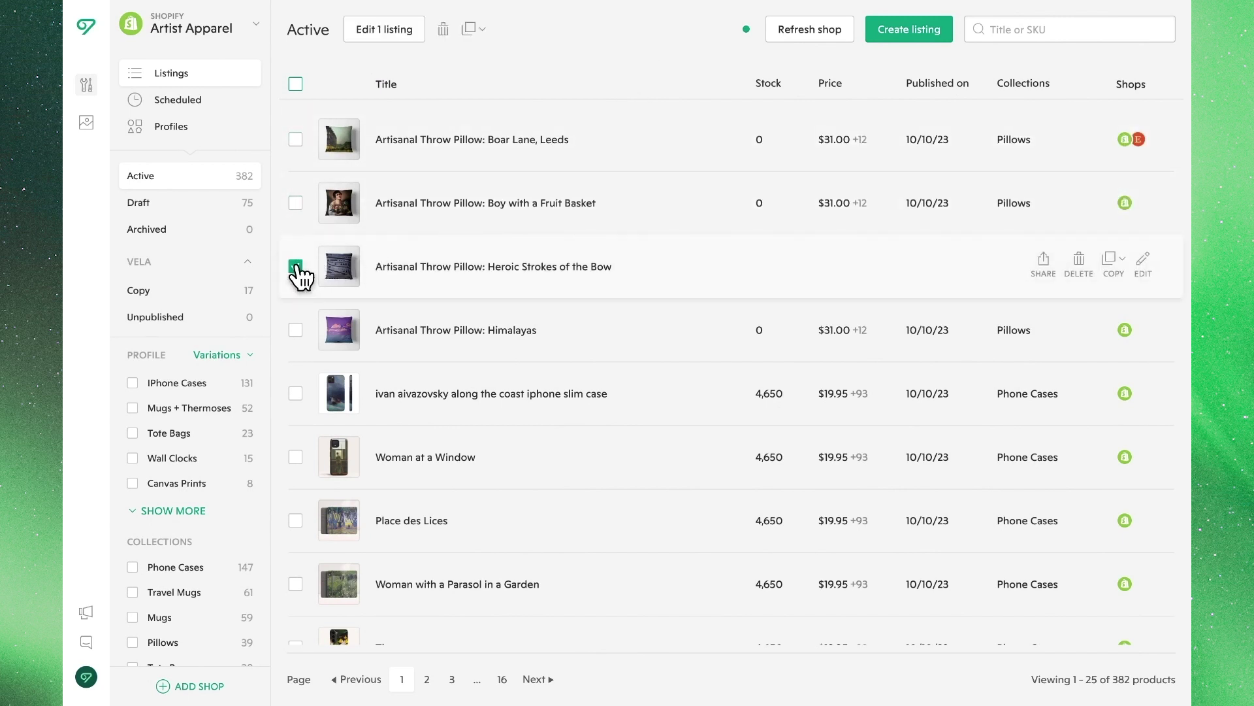
click(296, 330)
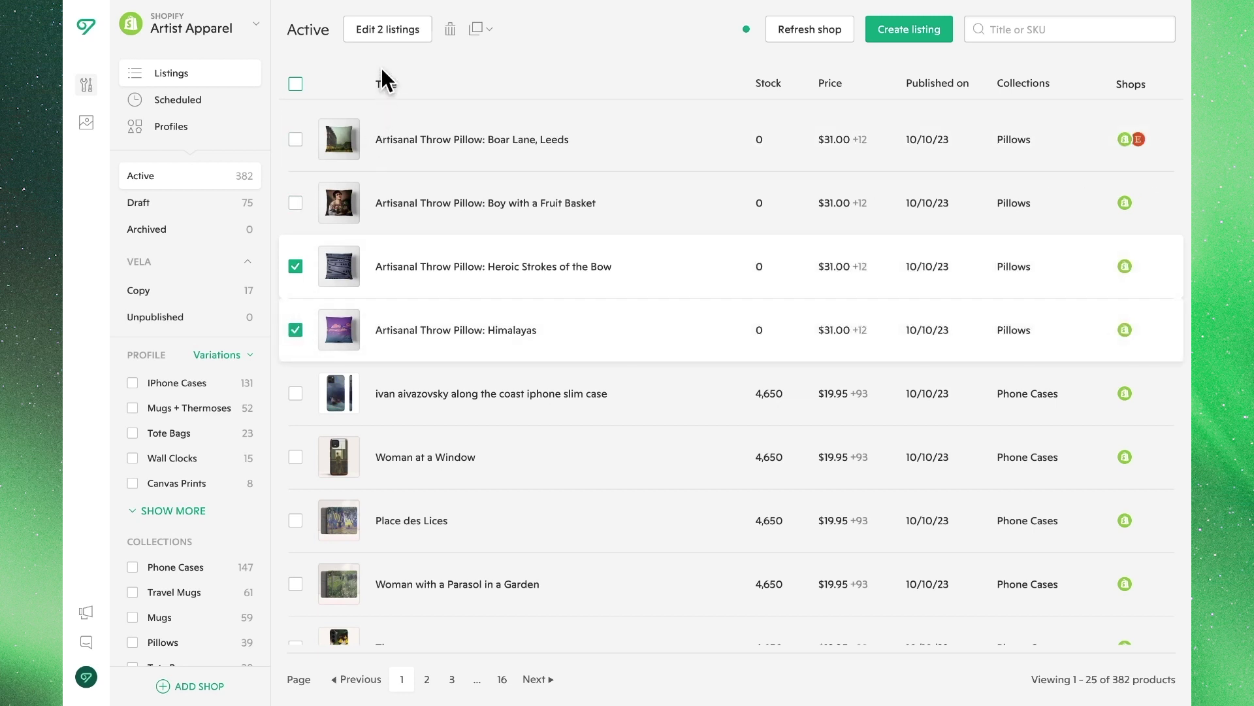
click(481, 34)
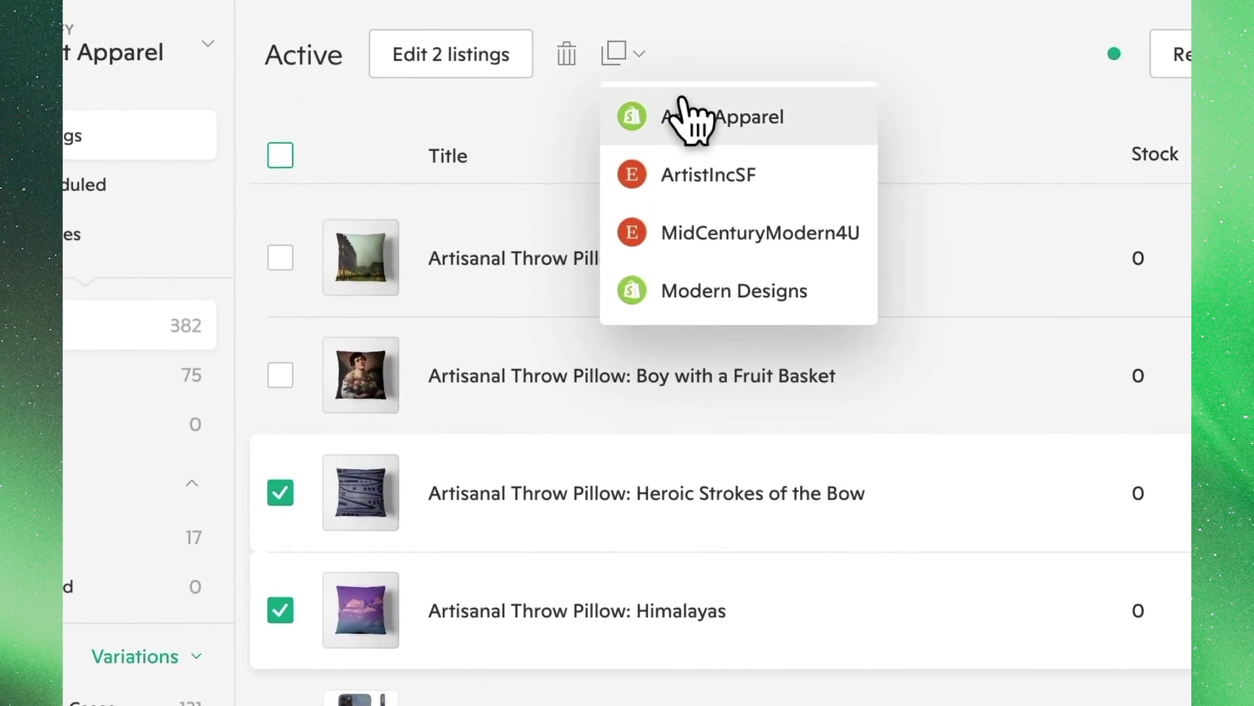
click(759, 175)
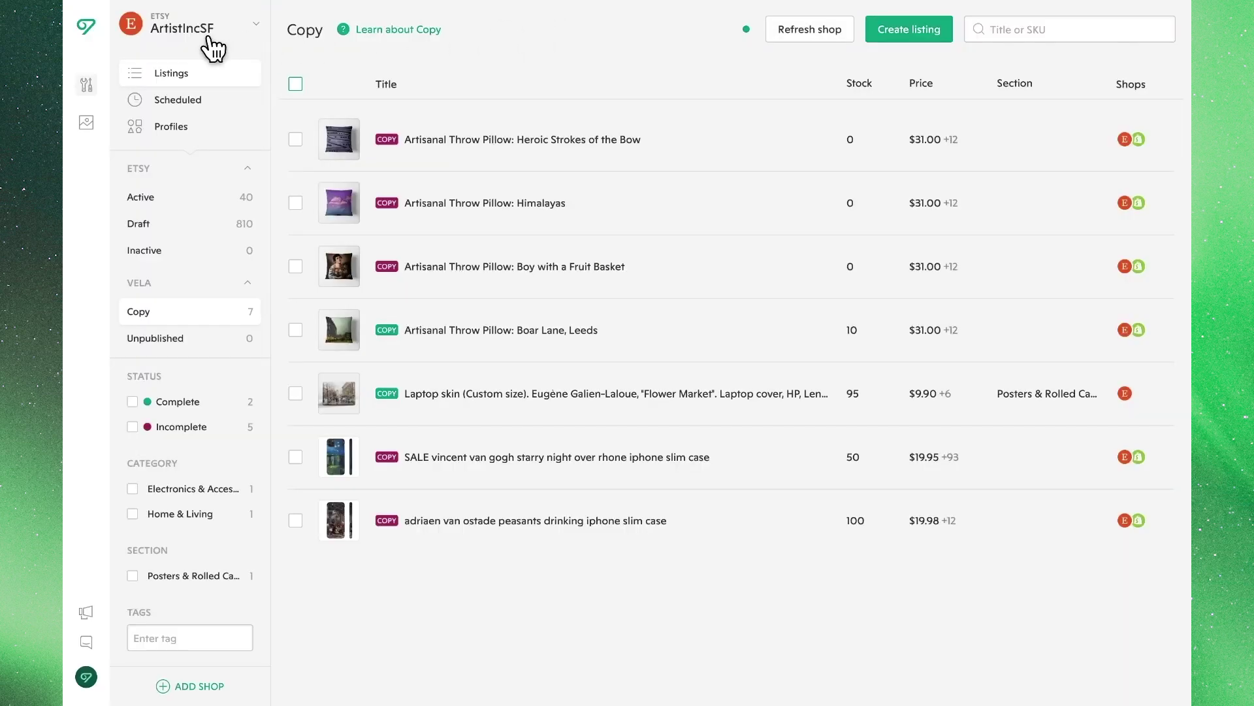
View the copied listings in the ArtistIncSF Etsy shop, filtered first by Complete status and then by Incomplete only.
click(213, 44)
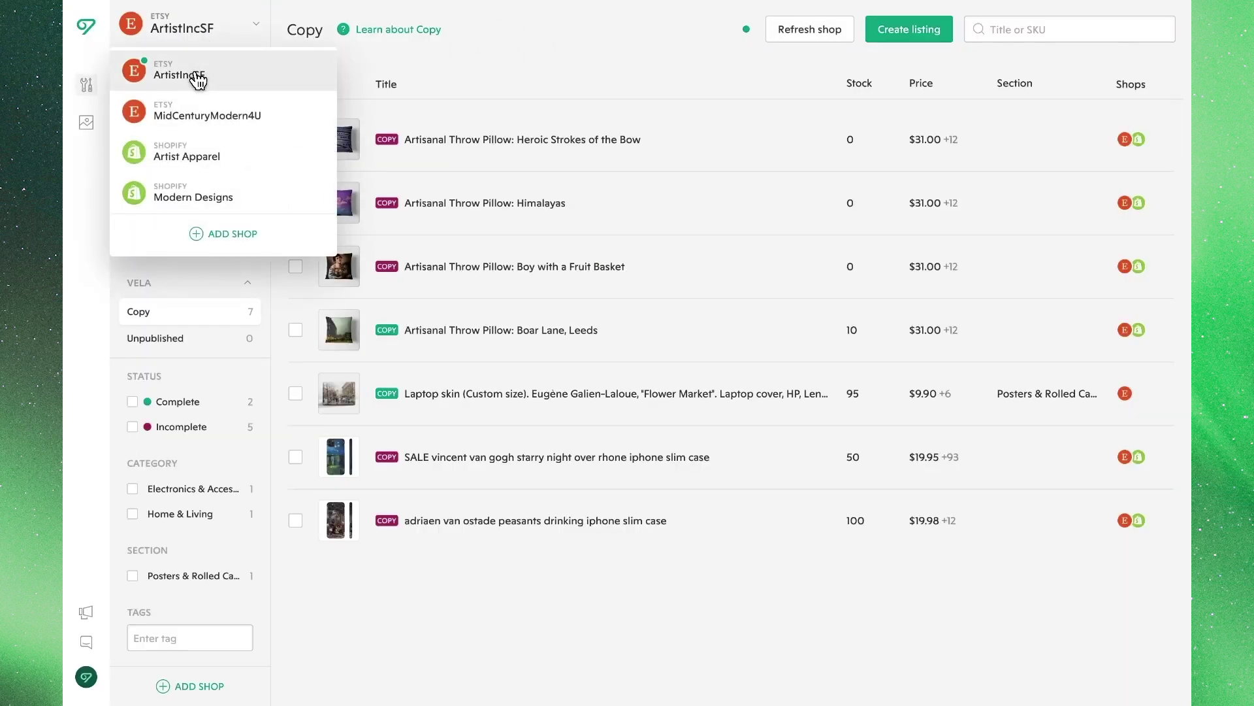
click(199, 80)
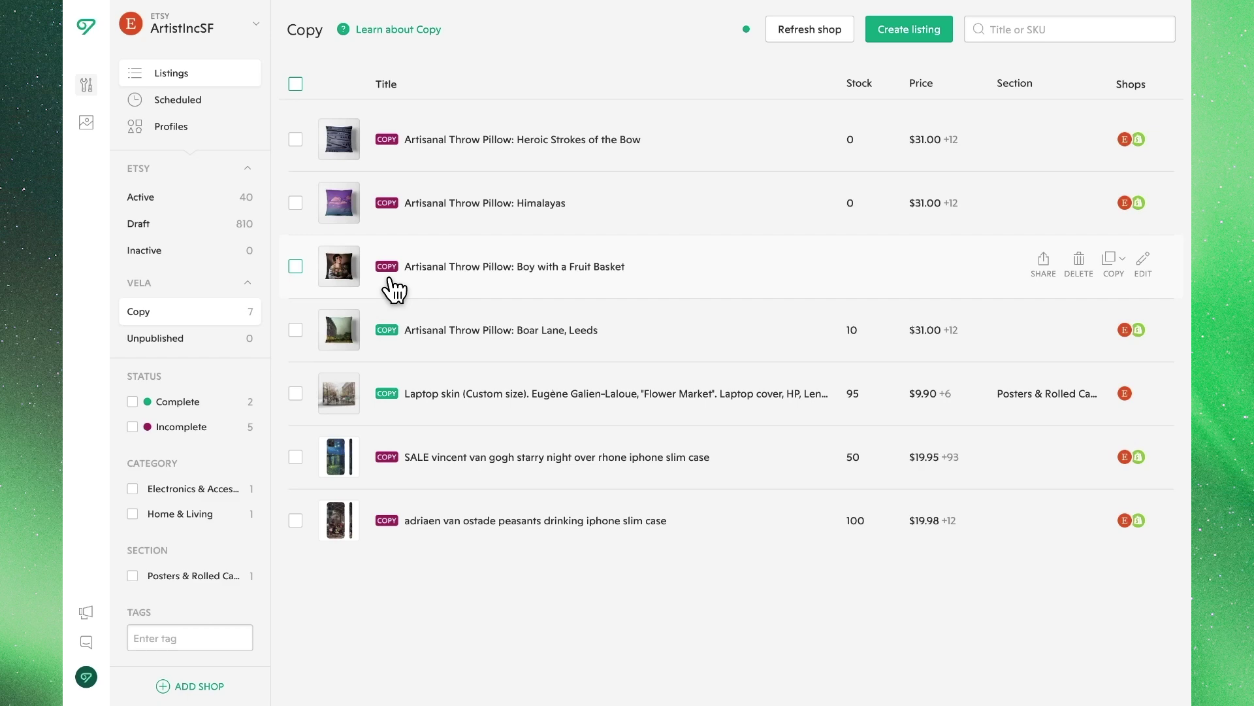
click(199, 403)
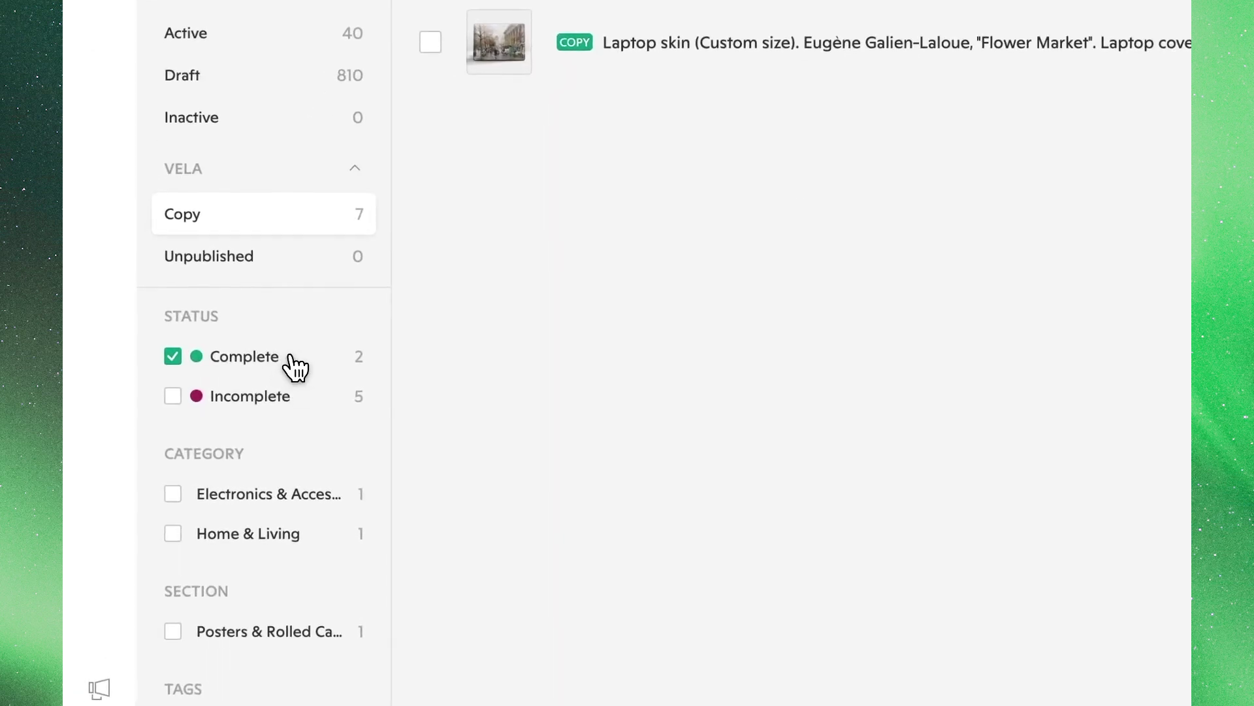
click(289, 359)
click(286, 408)
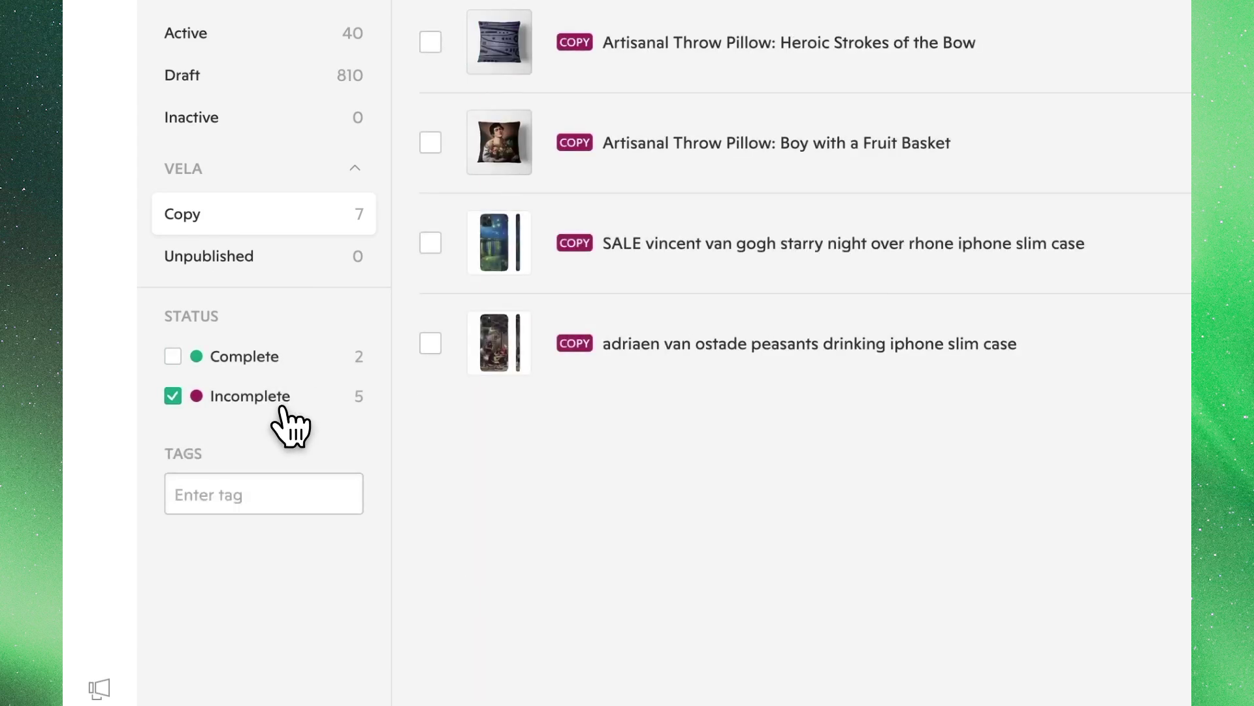
Open the copied "Boy with a Fruit Basket" listing for editing and set its Etsy inventory quantity to 10.
click(431, 143)
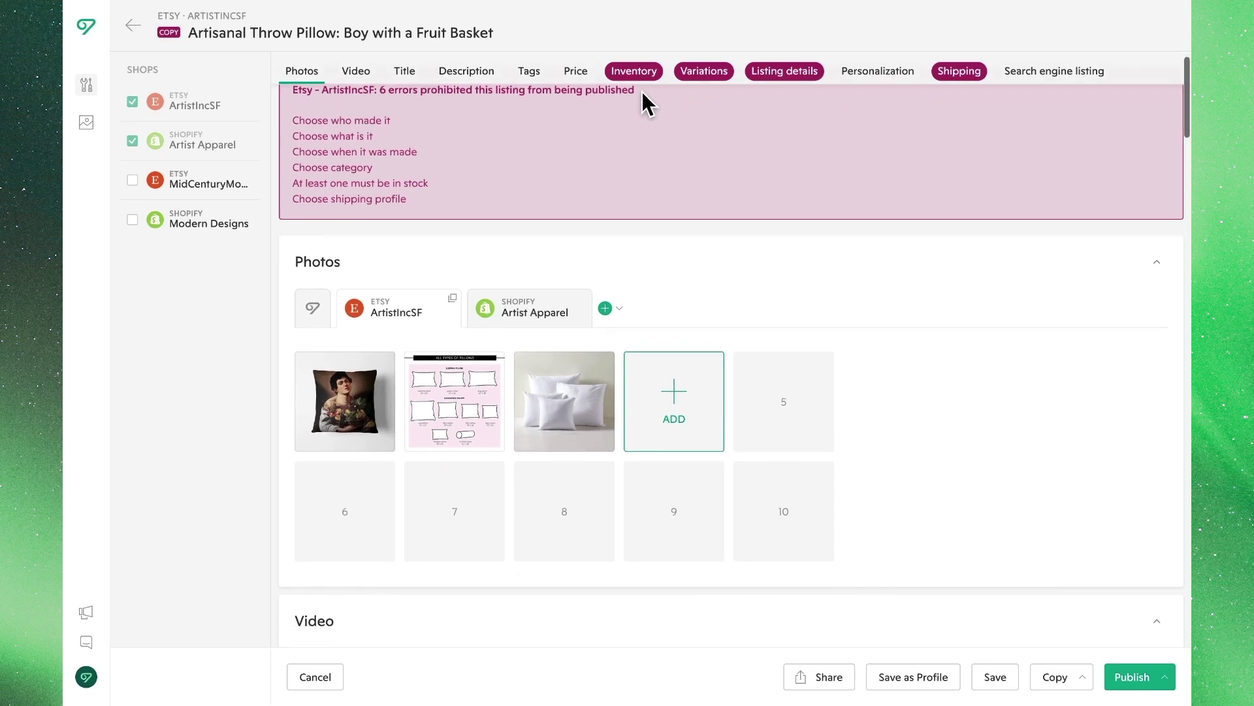
click(635, 72)
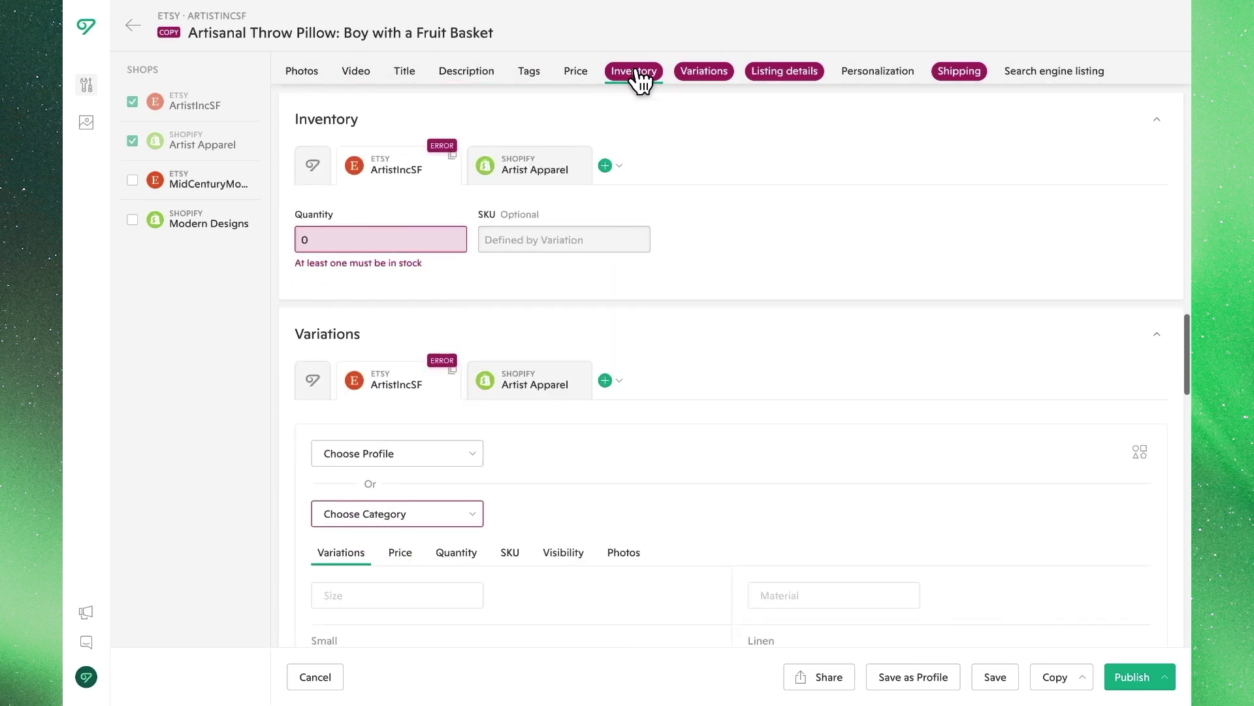
click(302, 240)
text(10)
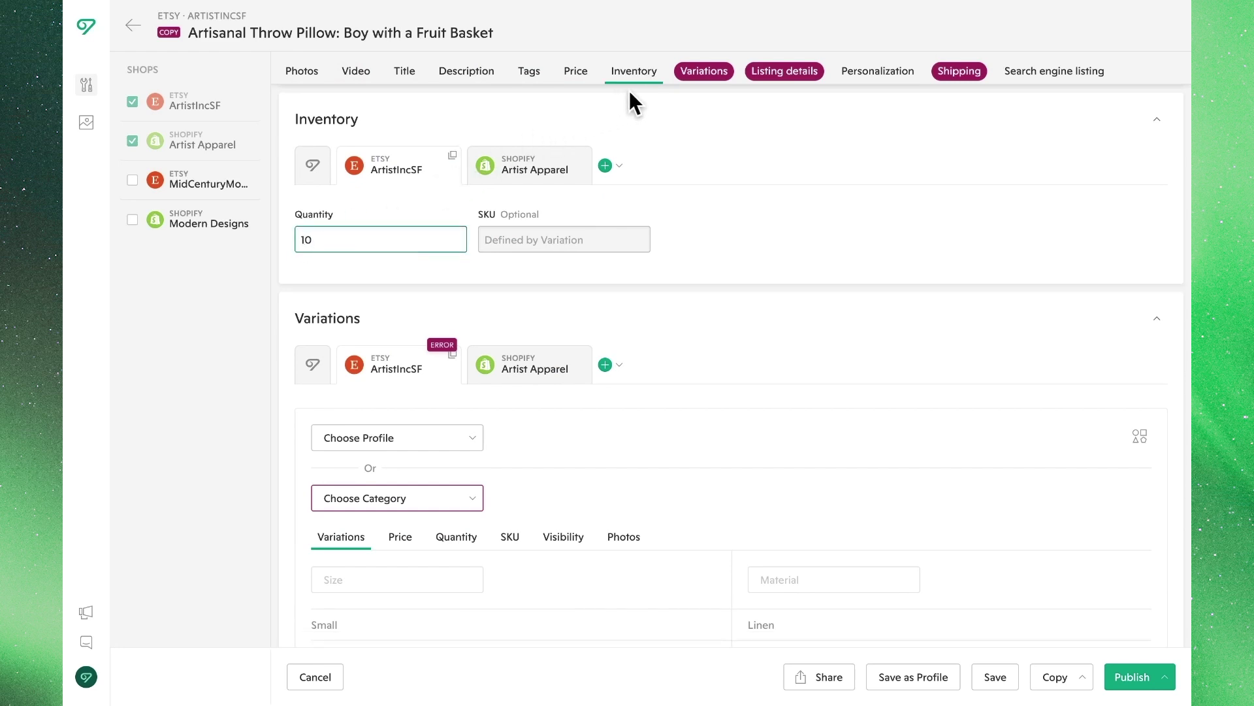
Set the listing's Etsy variations category to Home & Living with the subcategory Bedding.
click(707, 73)
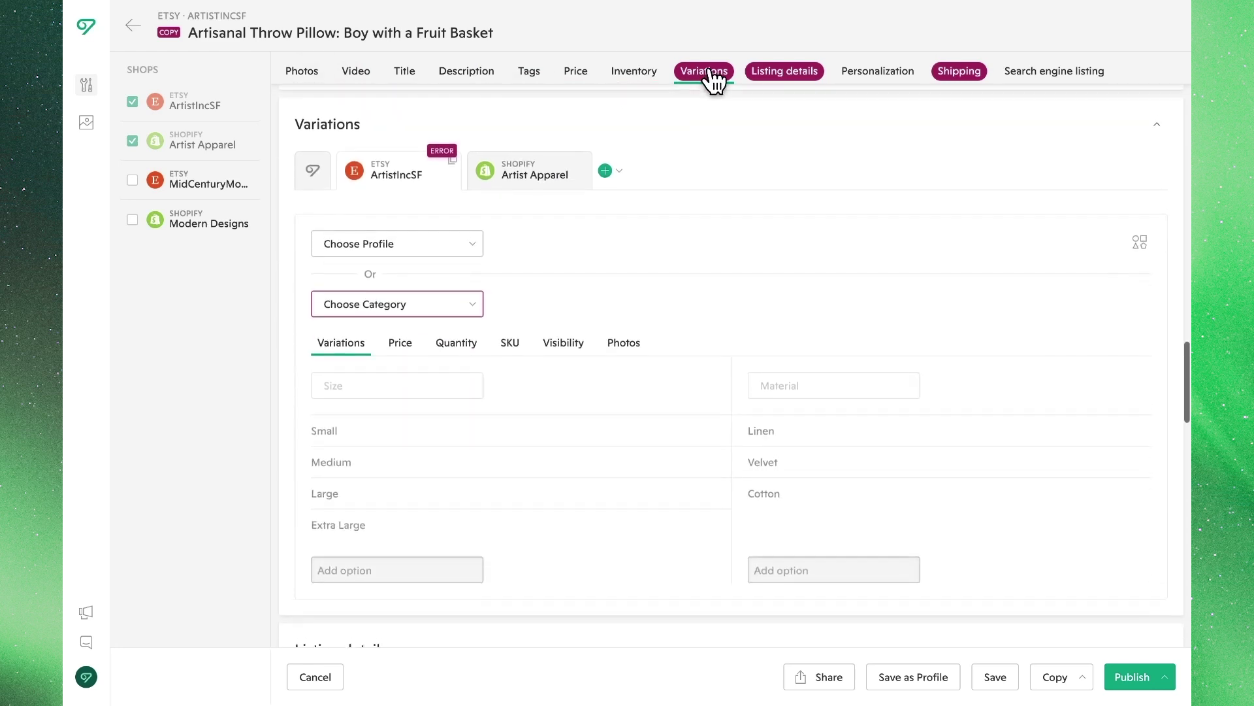
click(440, 303)
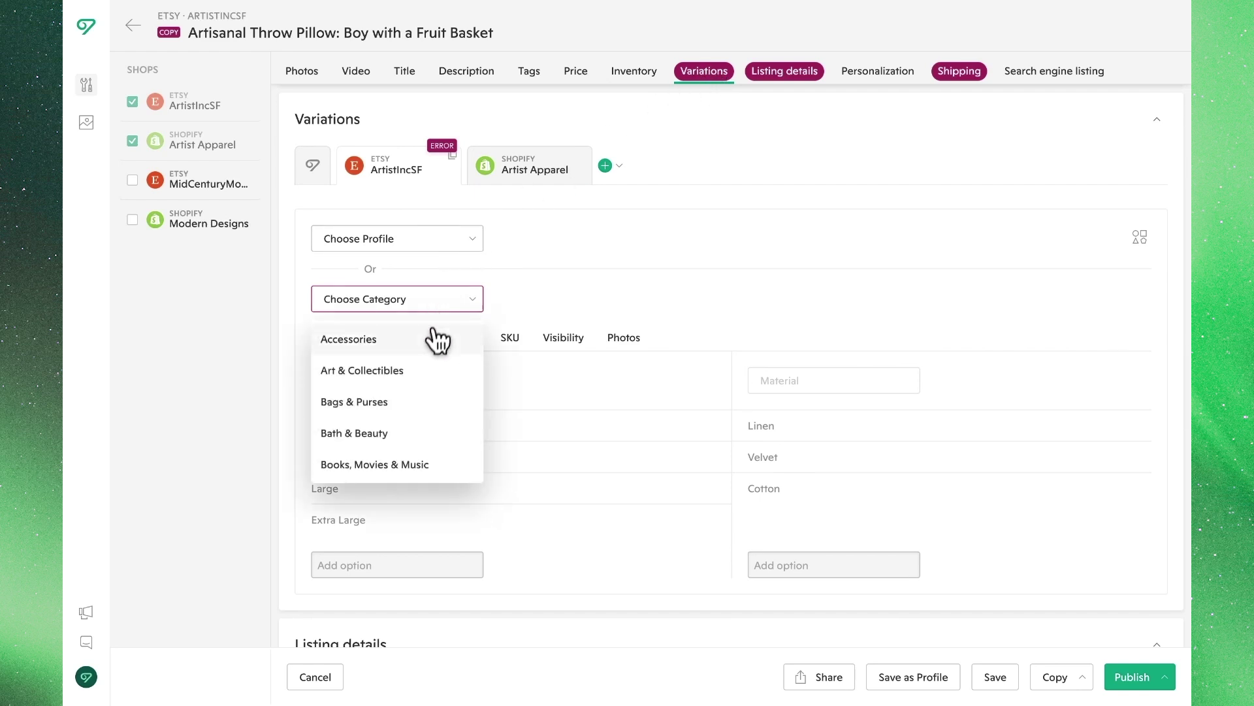
scroll(400, 434, down, 2)
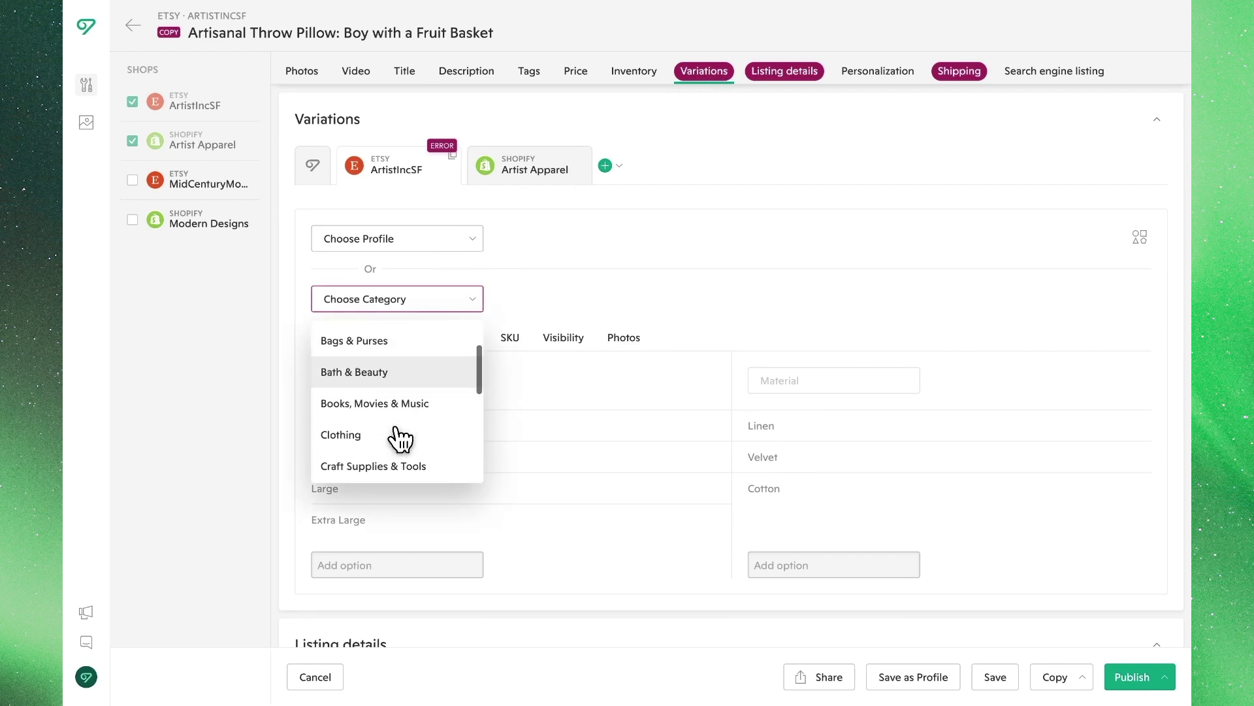
scroll(400, 437, down, 4)
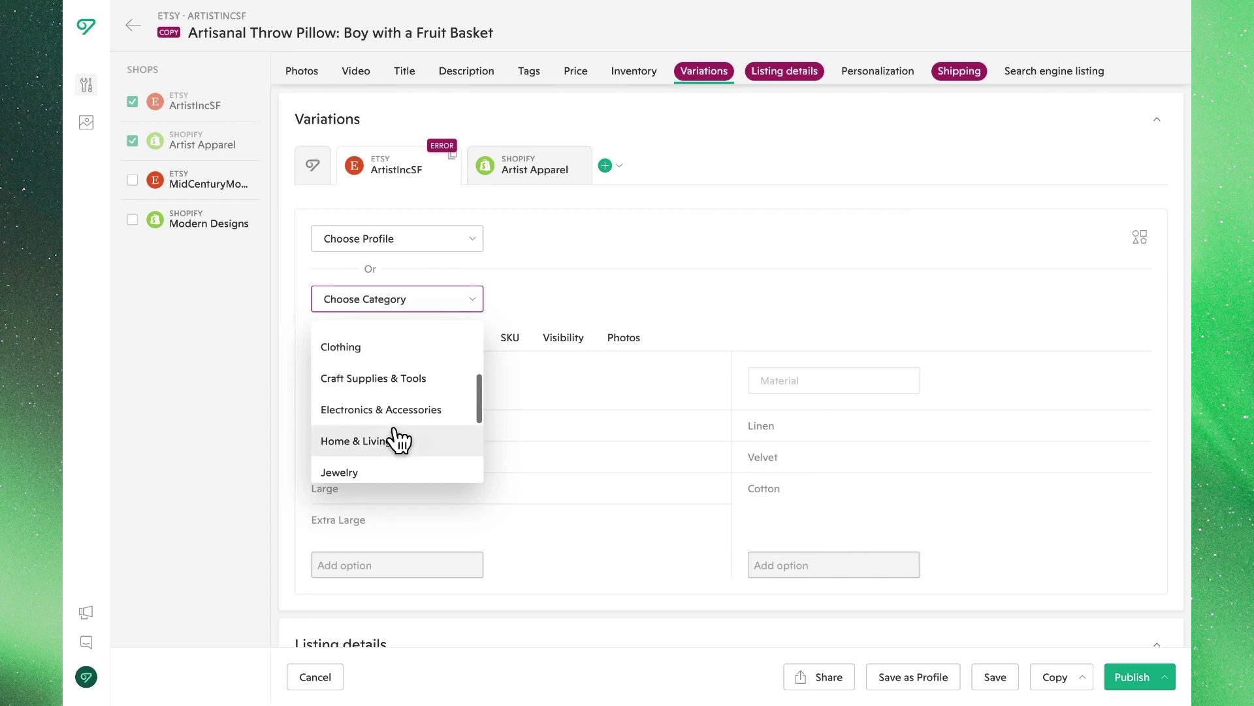
click(402, 436)
click(567, 302)
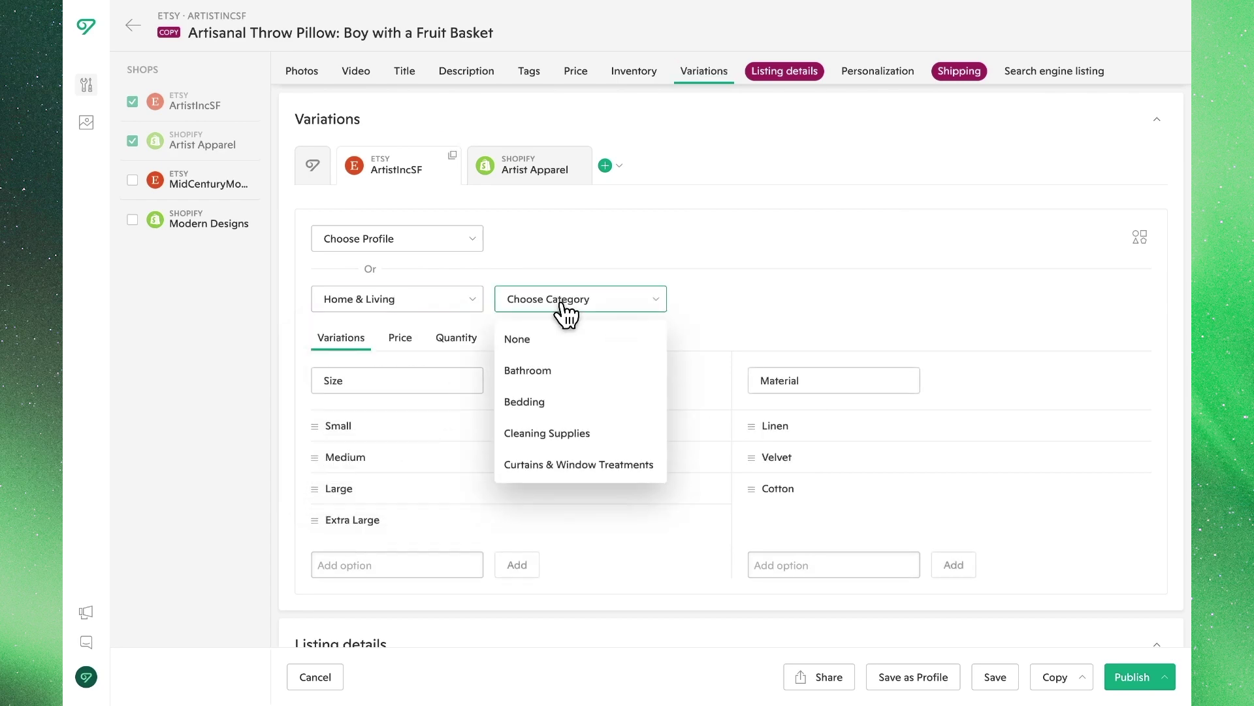
click(547, 405)
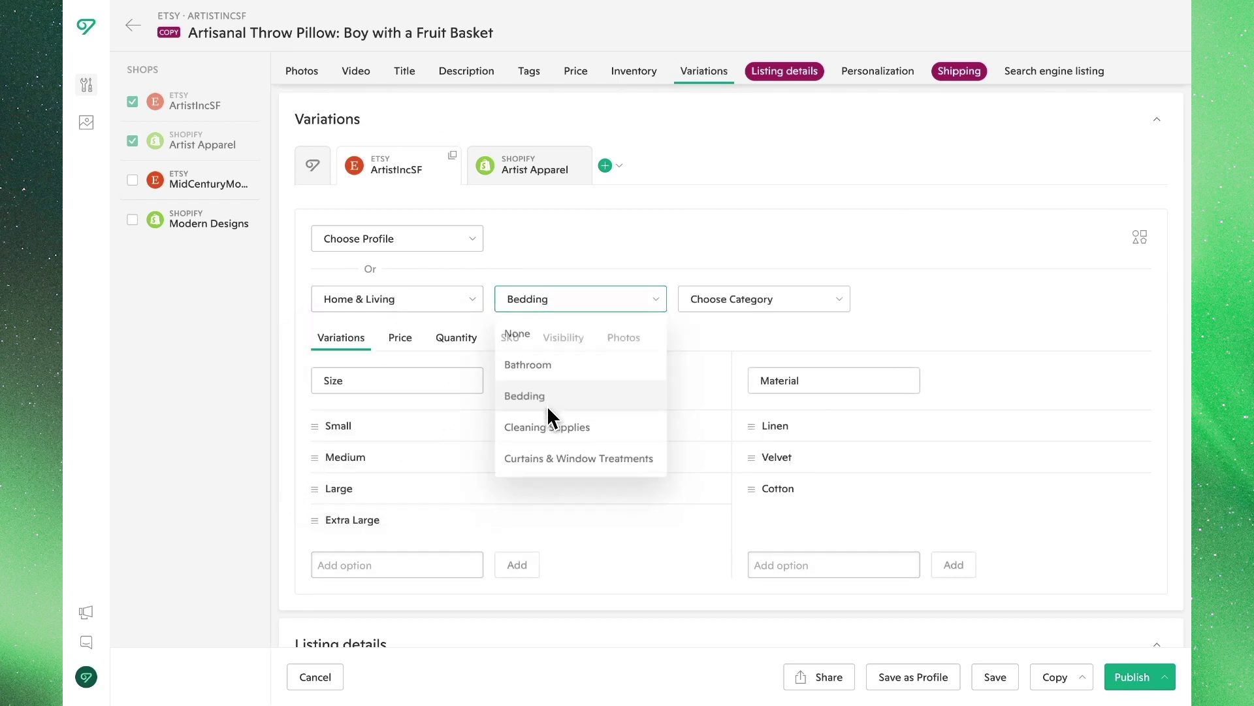
Fill in the Etsy listing details: made by "I did", "A finished product", made in "2020 - 2023".
click(786, 73)
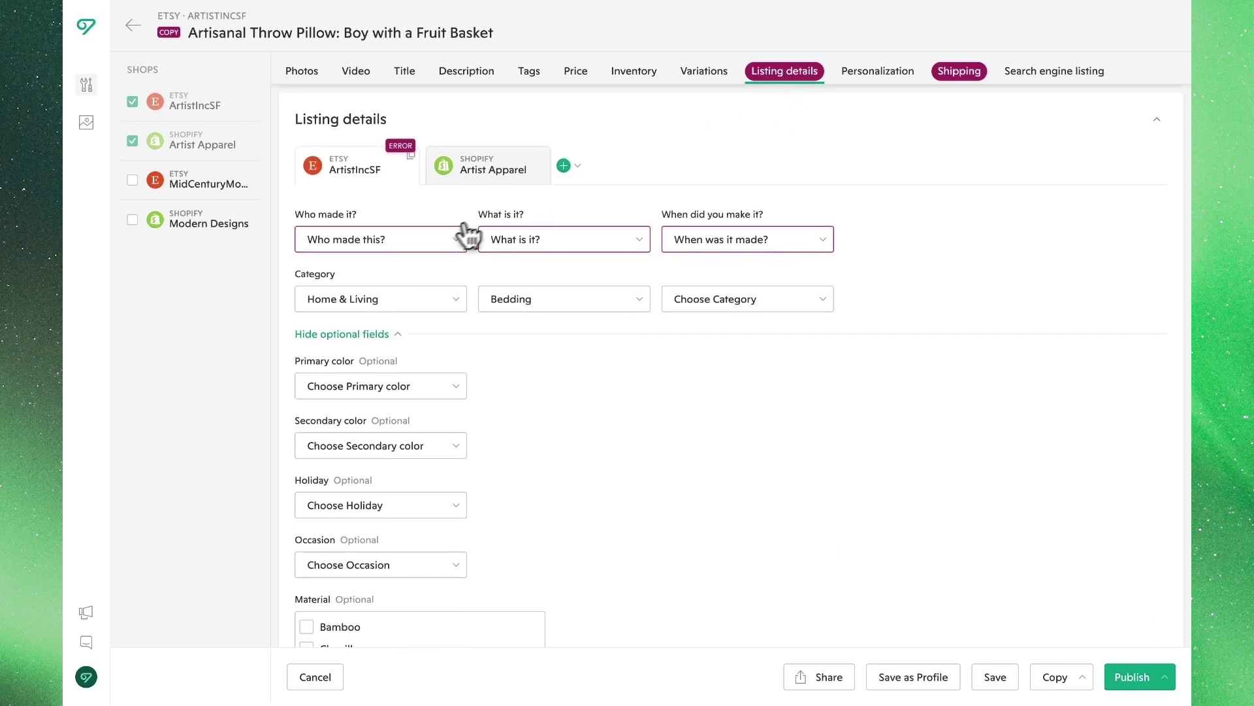
click(431, 247)
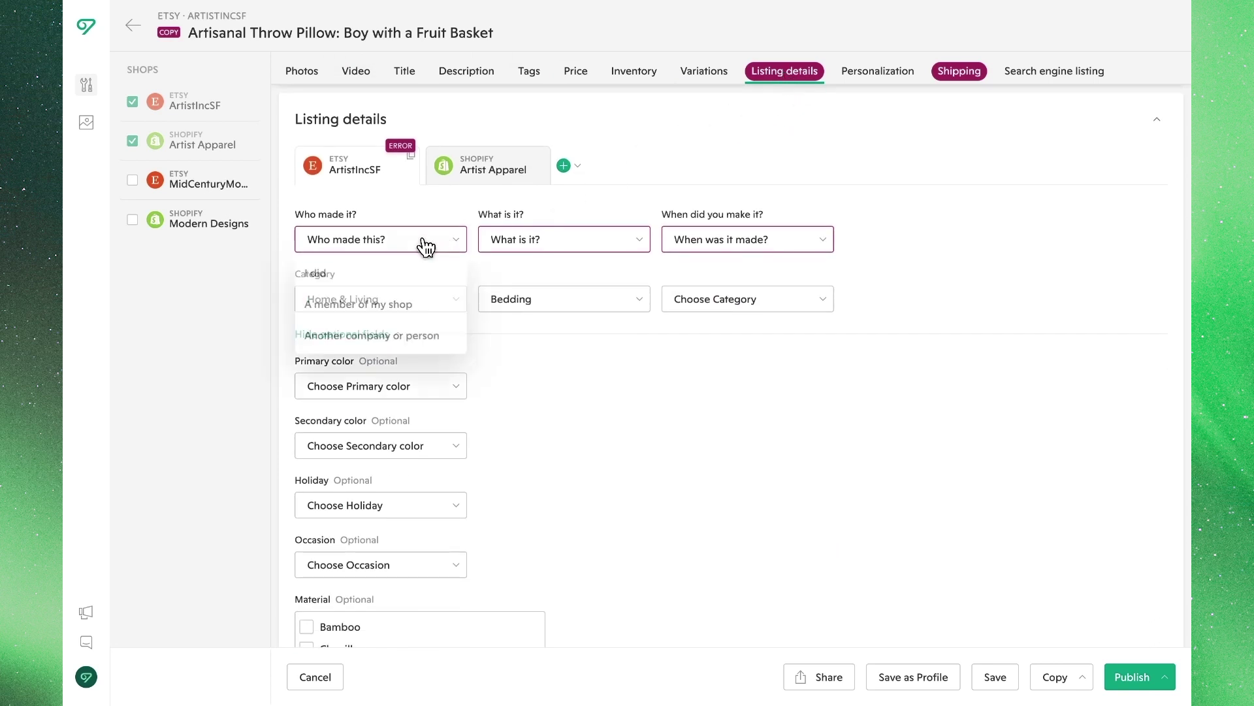
click(400, 280)
click(526, 249)
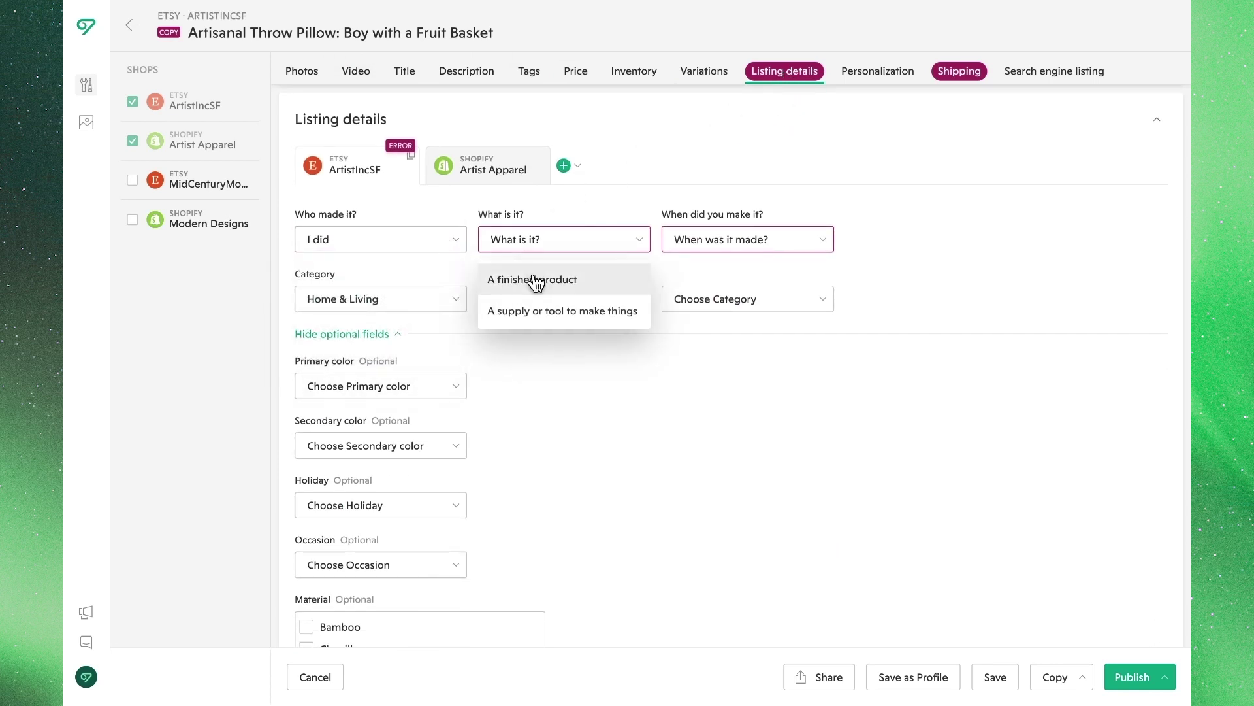
click(532, 280)
click(678, 245)
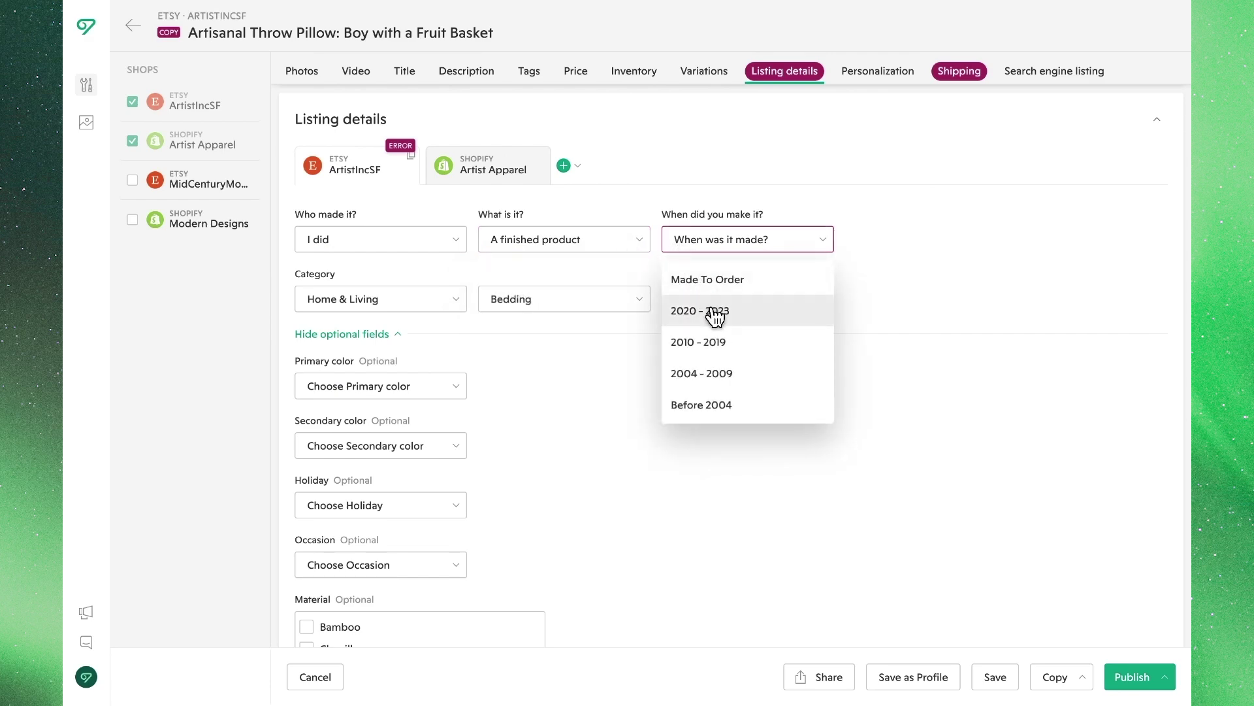
click(711, 309)
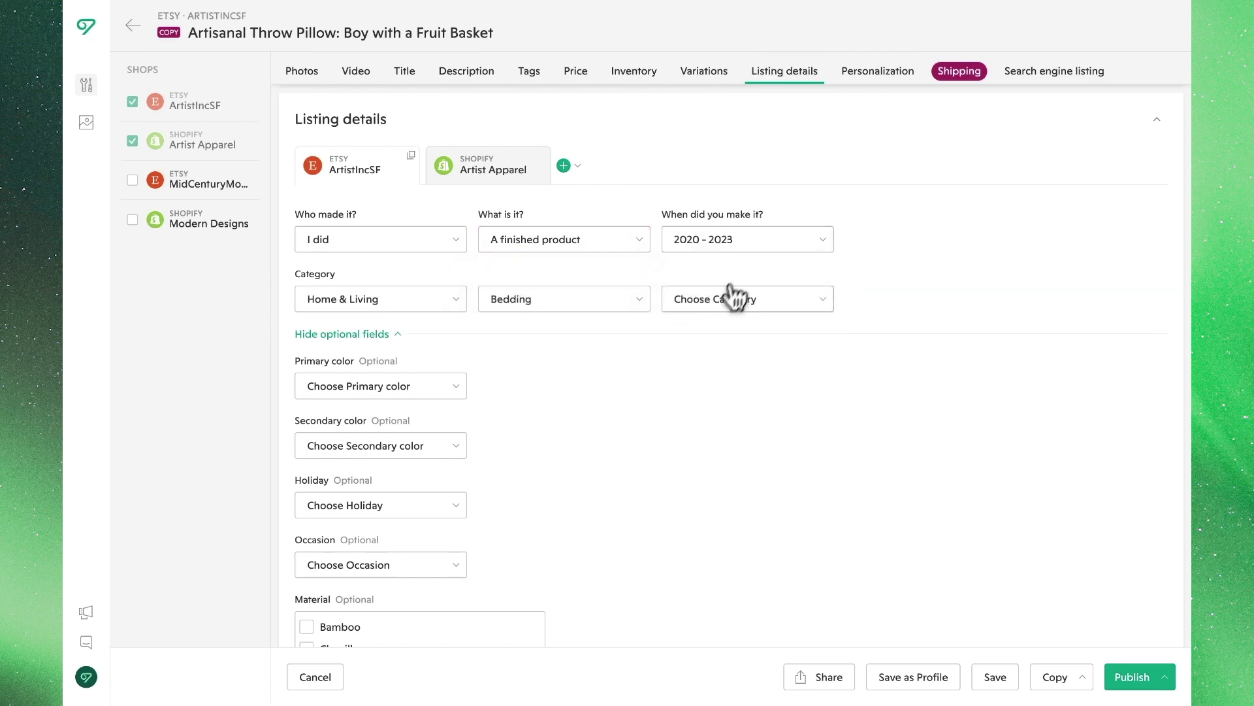
Assign the Fixed Shipping profile to the Etsy listing, then save it and return to the copied listings.
click(959, 72)
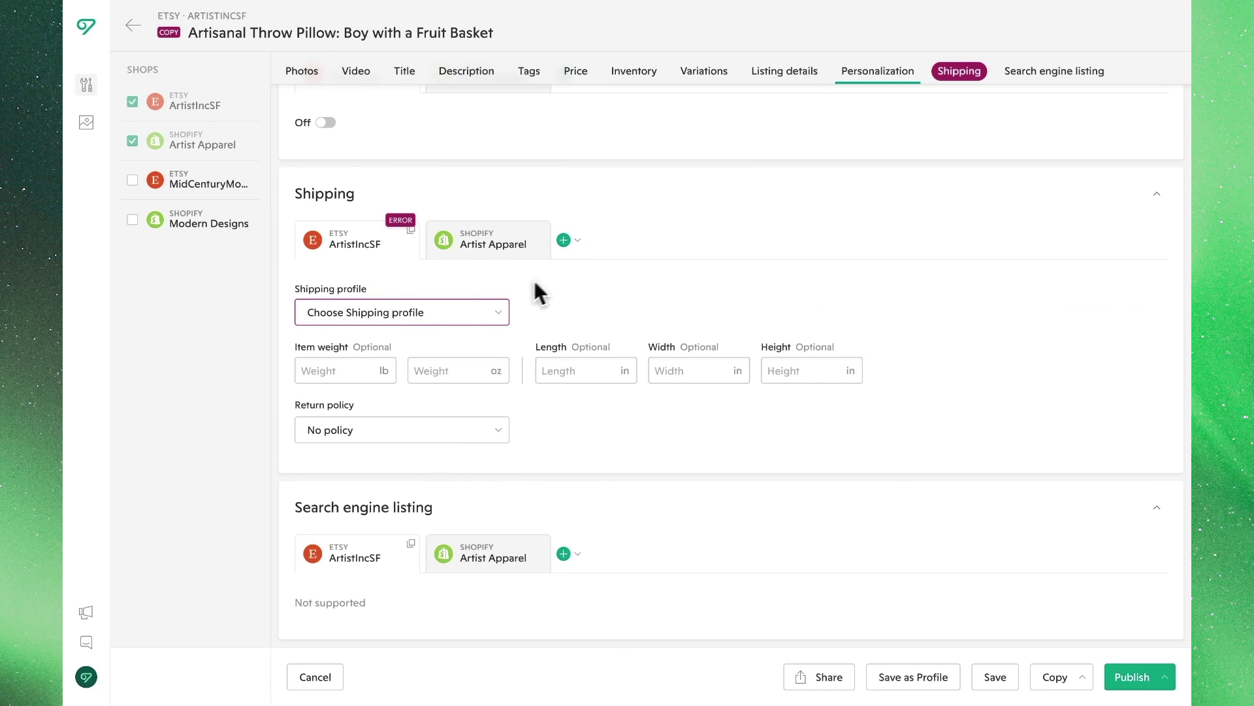
click(481, 320)
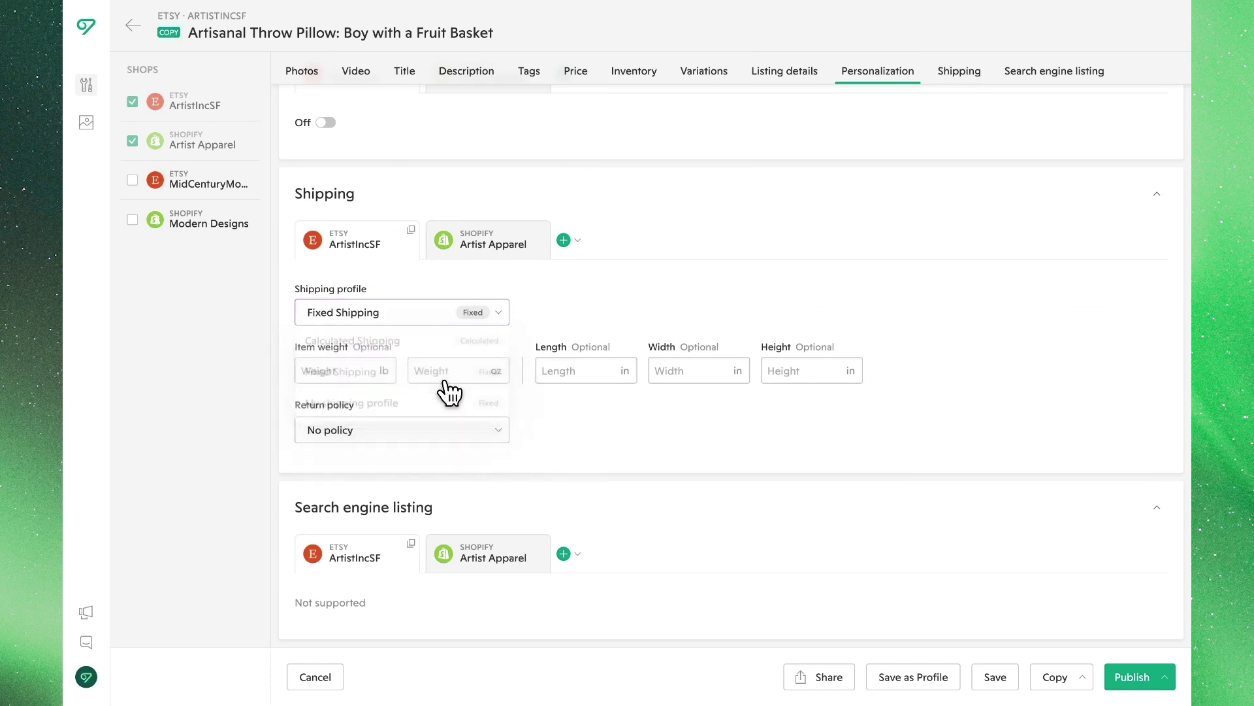
click(998, 680)
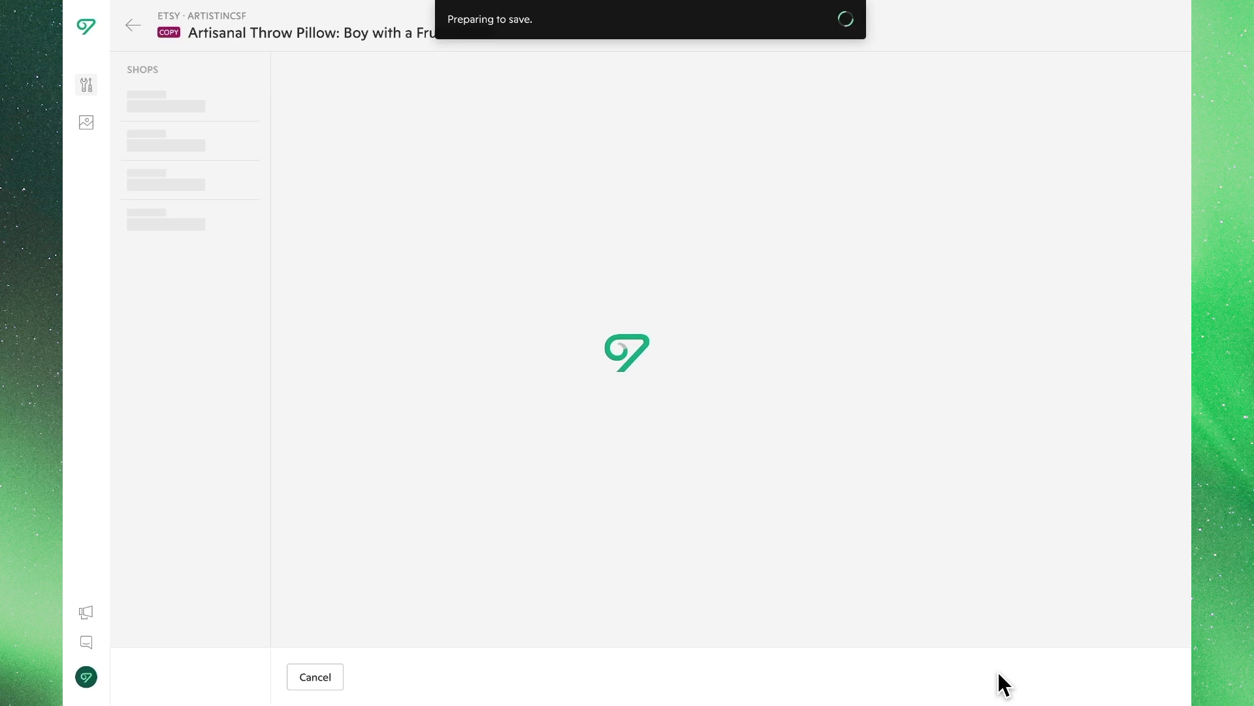
click(142, 28)
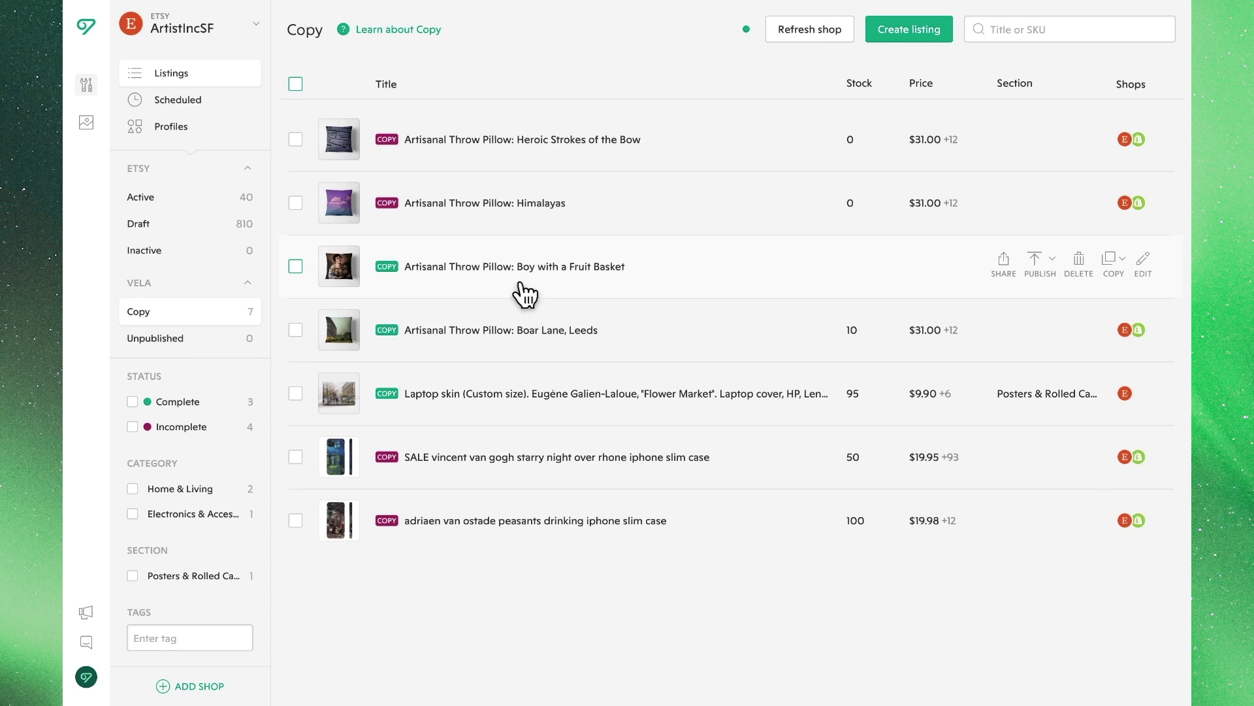
Open the copied "Heroic Strokes of the Bow" and "Himalayas" pillow listings together for bulk editing.
click(295, 142)
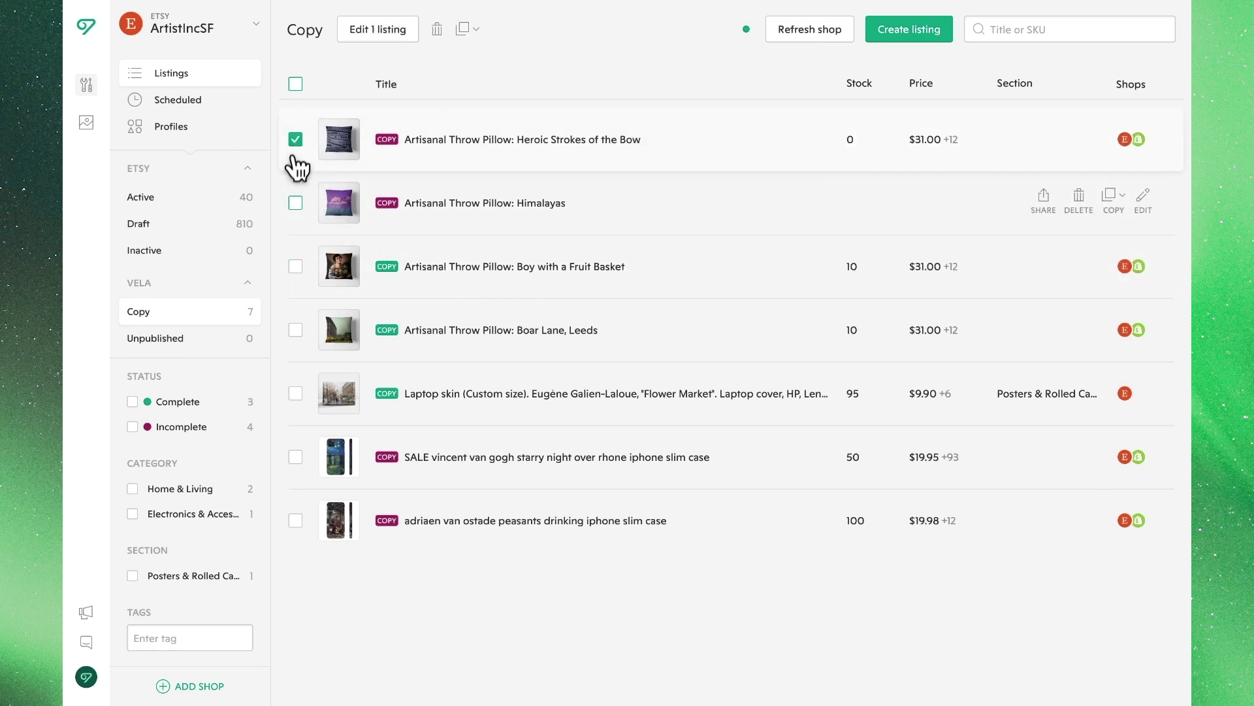
click(296, 202)
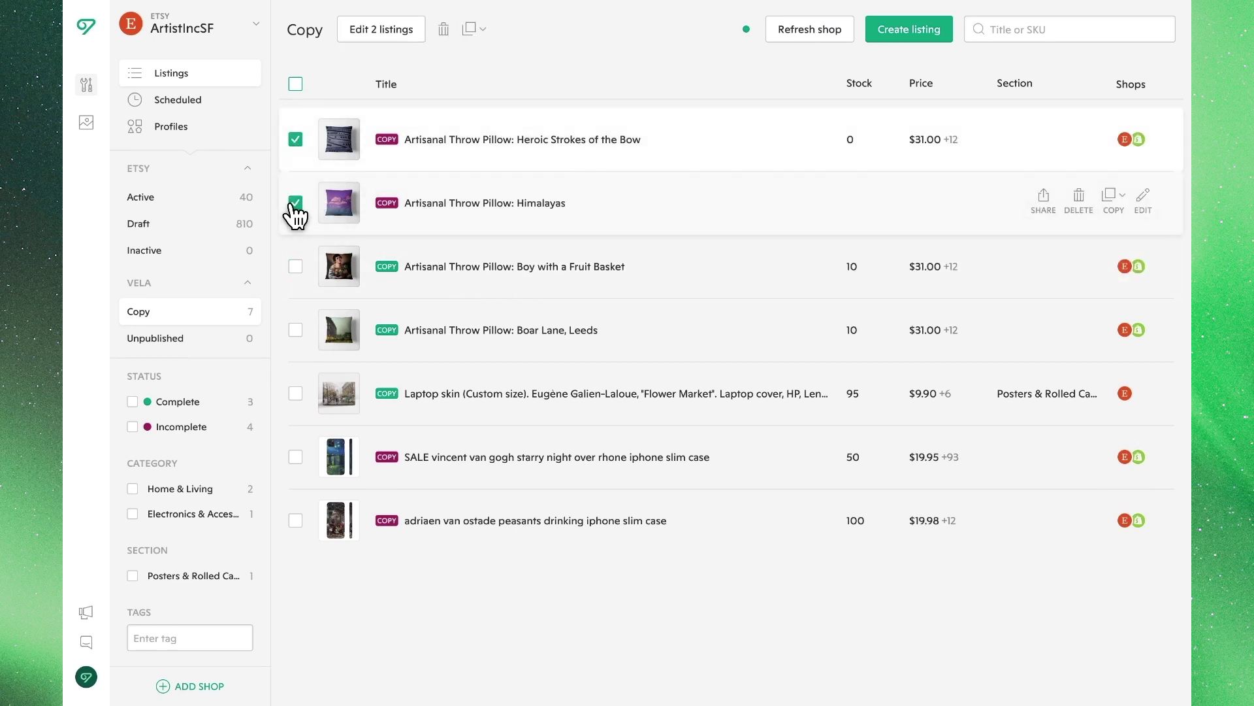
click(381, 34)
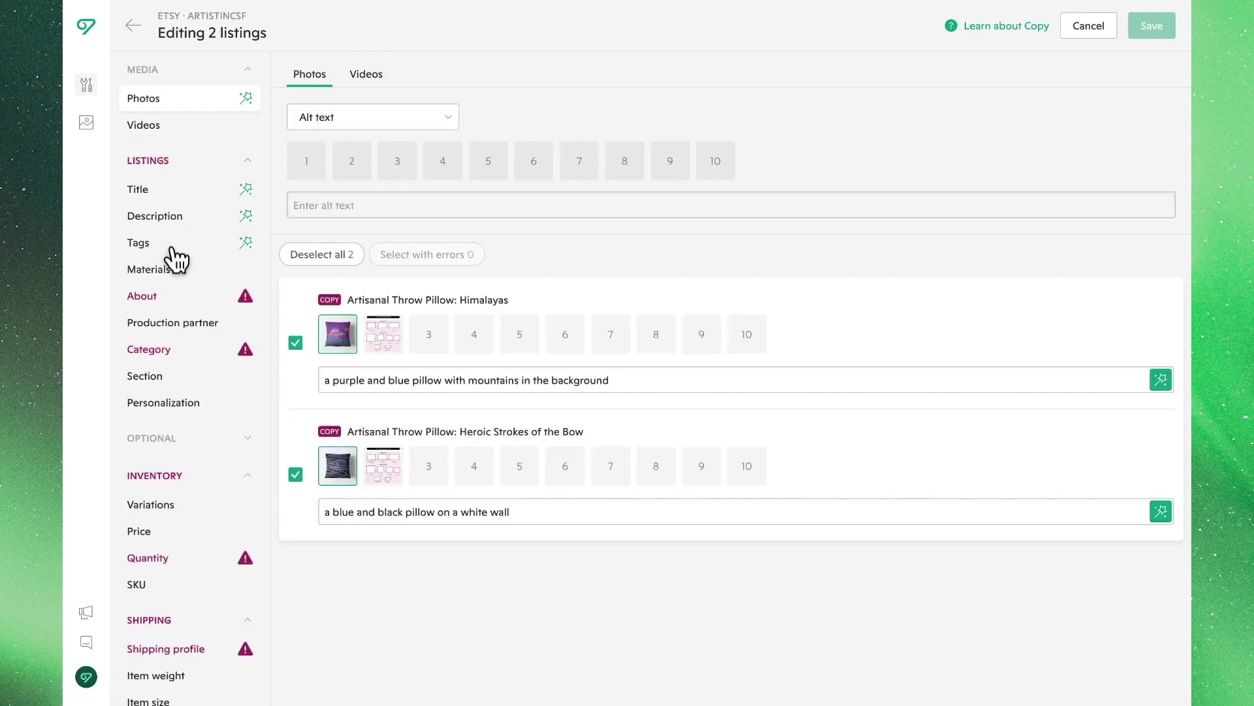
Set both pillow listings' About details to "I did", "A finished product" and "2020 - 2023" in bulk, and save the changes.
click(175, 307)
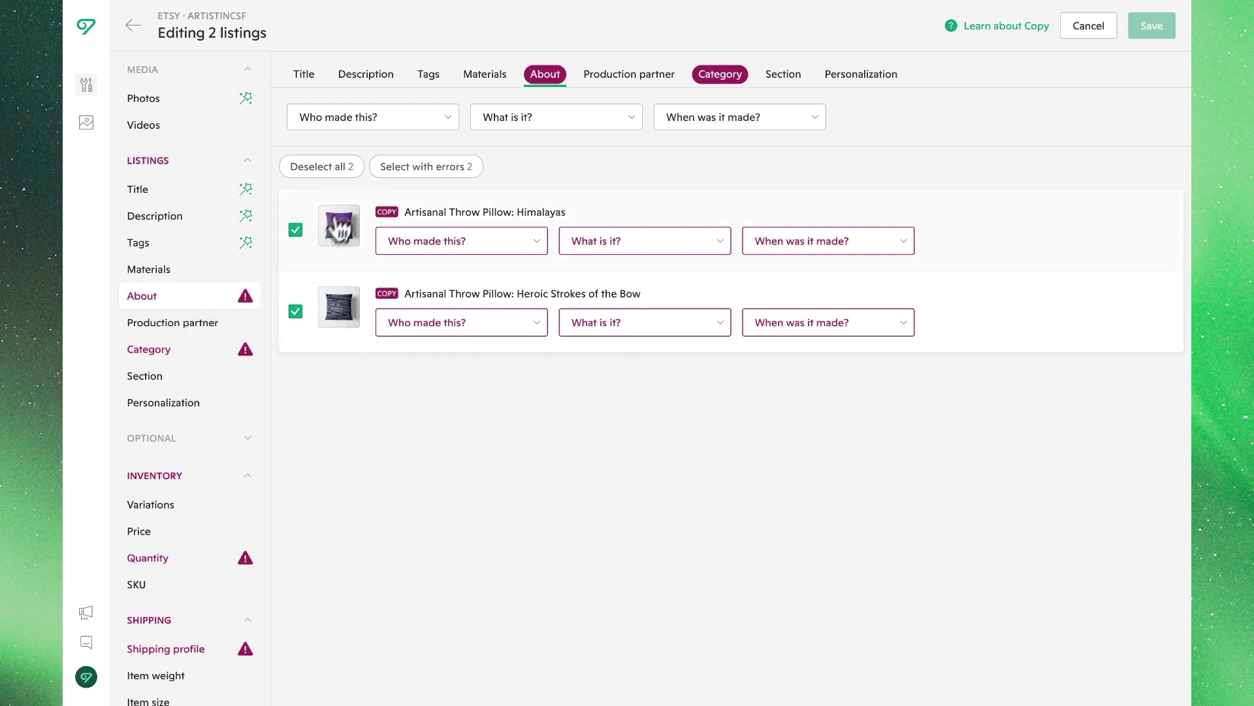
click(387, 122)
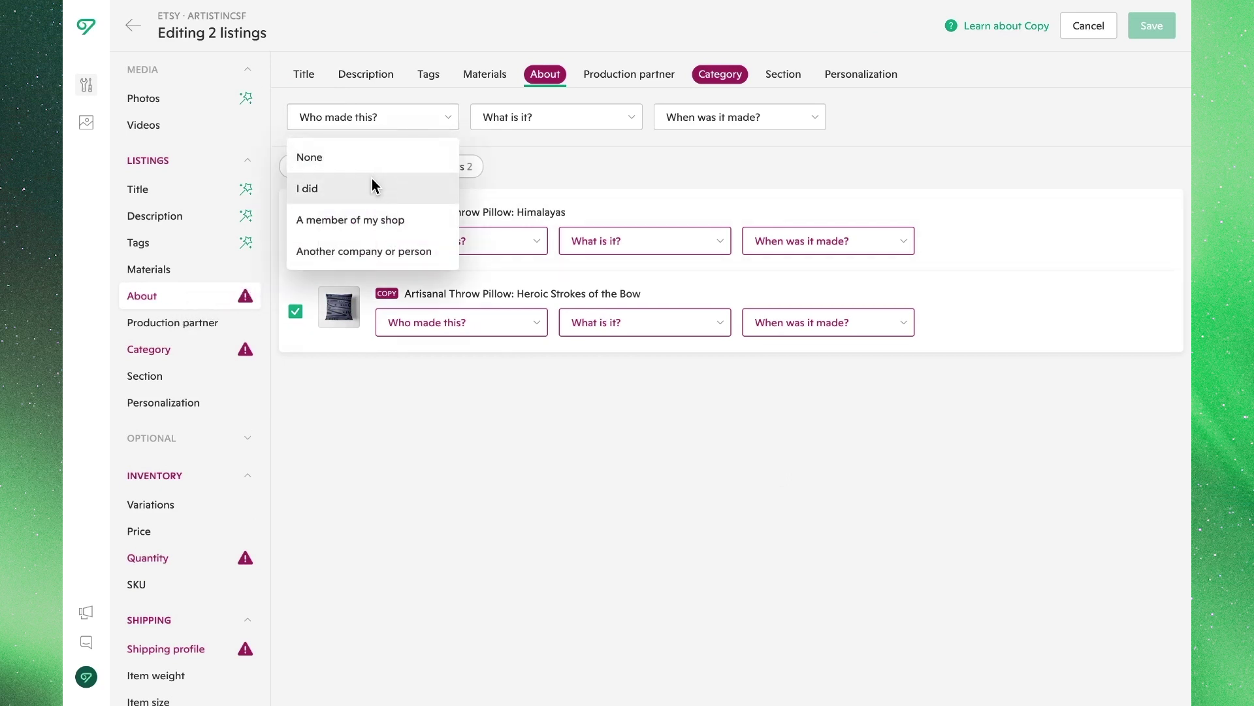
click(372, 185)
click(530, 124)
click(568, 182)
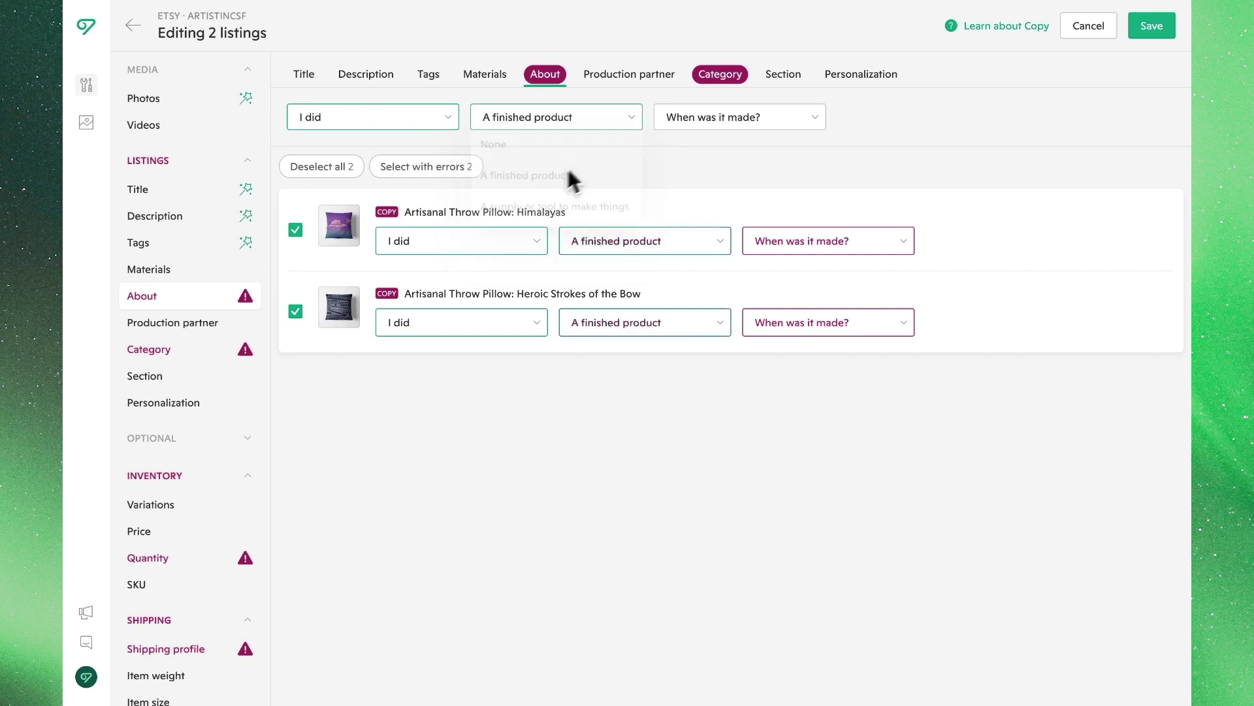
click(680, 125)
click(704, 216)
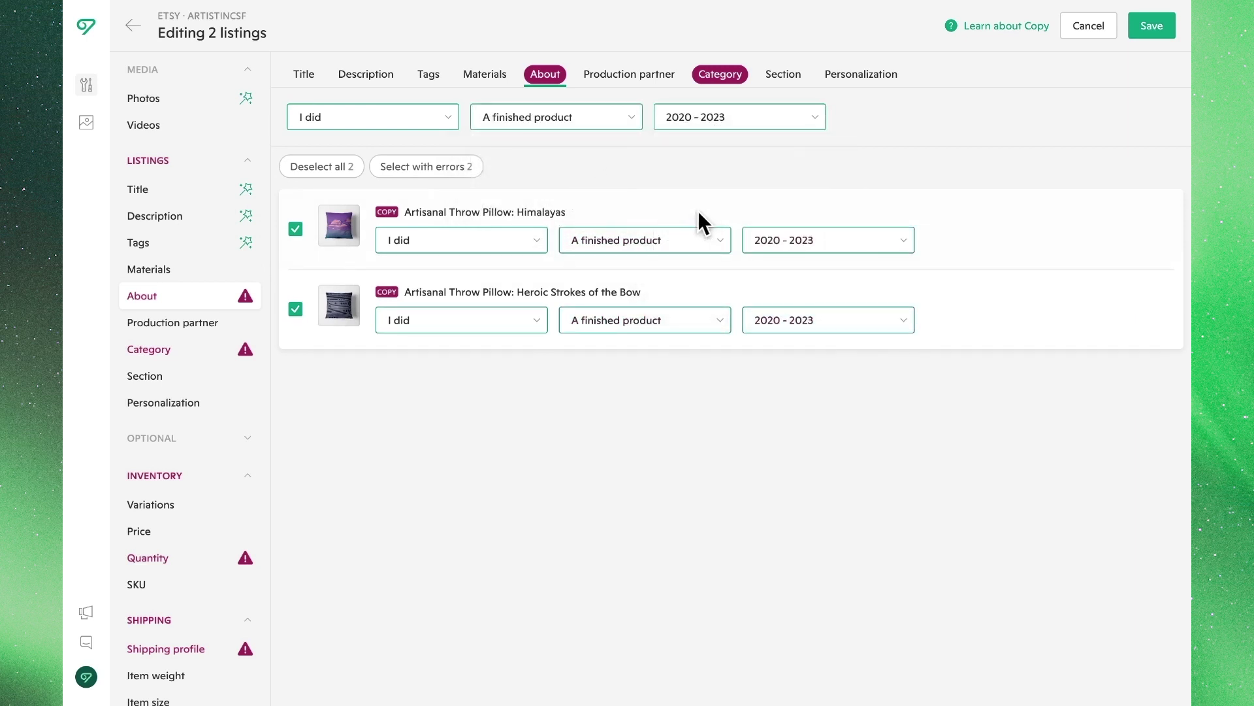
click(1148, 33)
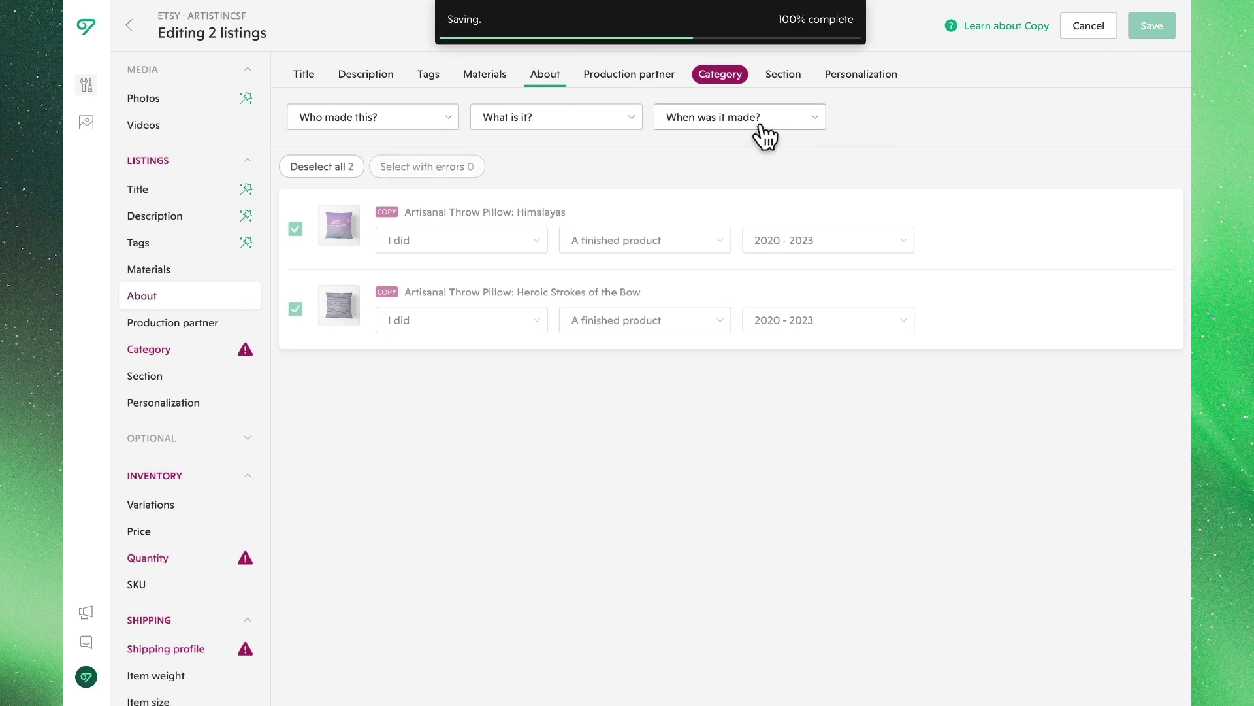
Set the category of both pillow listings to Home & Living with subcategory Bedding in bulk, then save and accept the attribute reset.
click(721, 75)
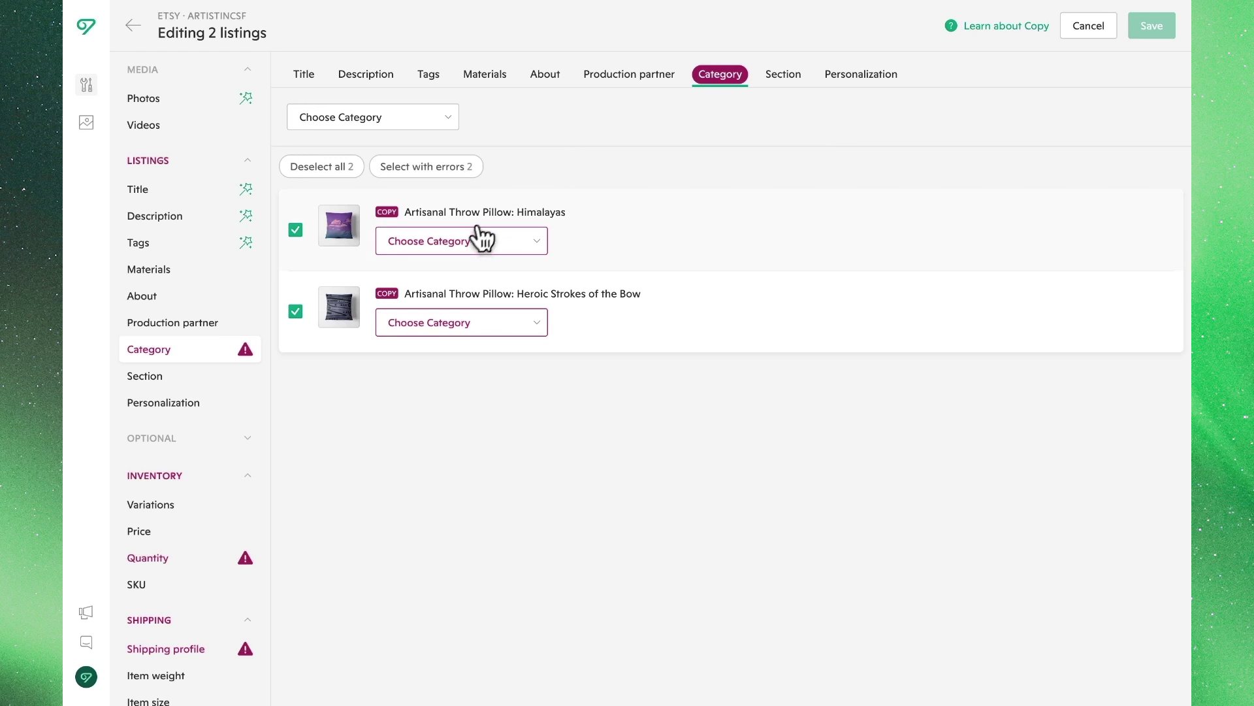
click(468, 243)
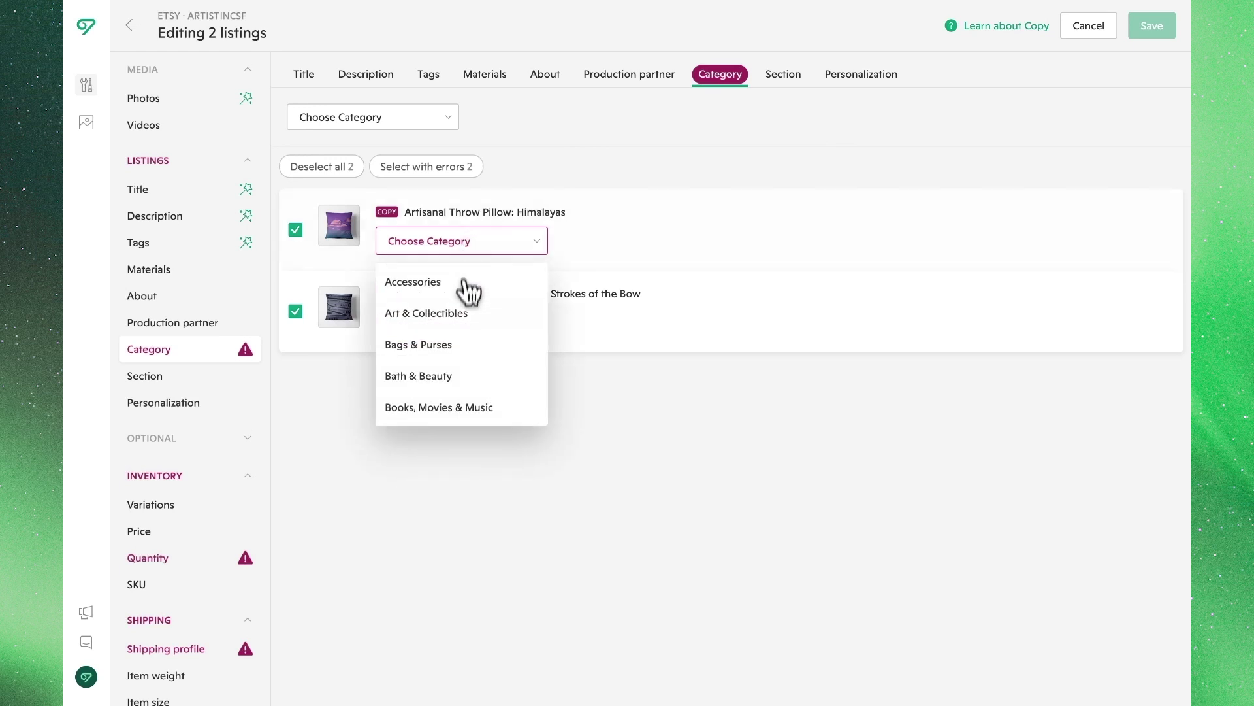
click(526, 154)
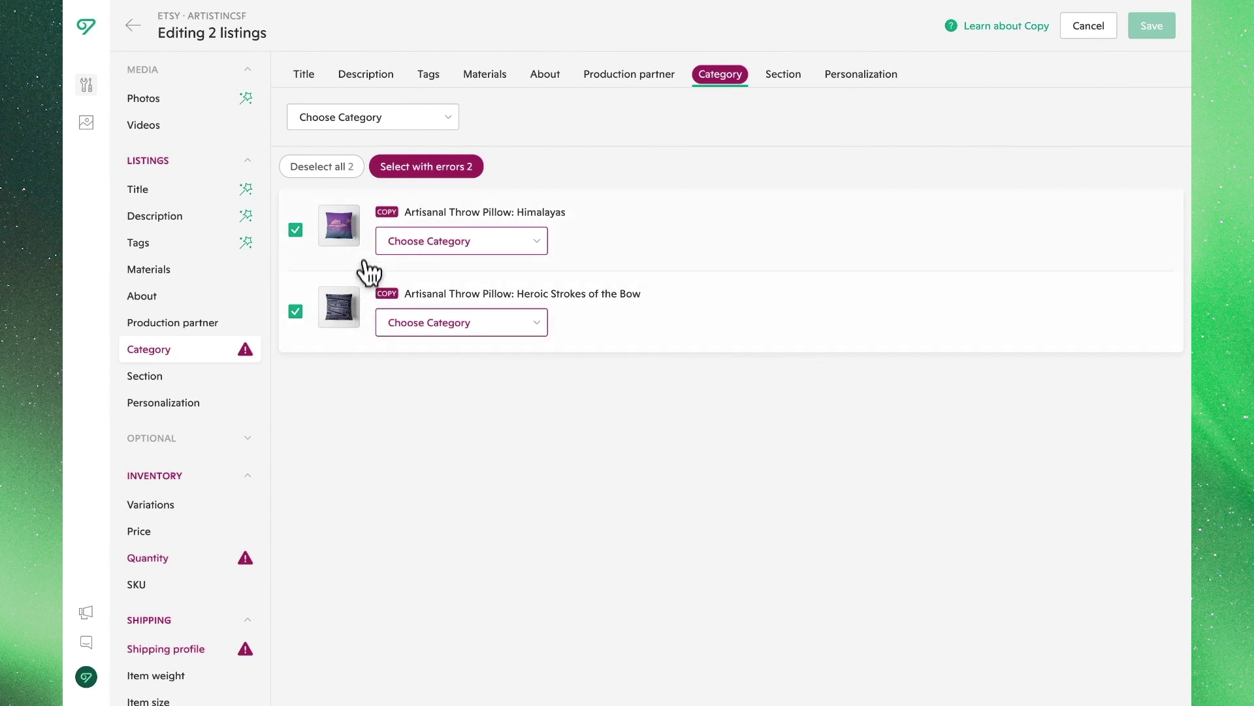
click(397, 135)
scroll(364, 246, down, 3)
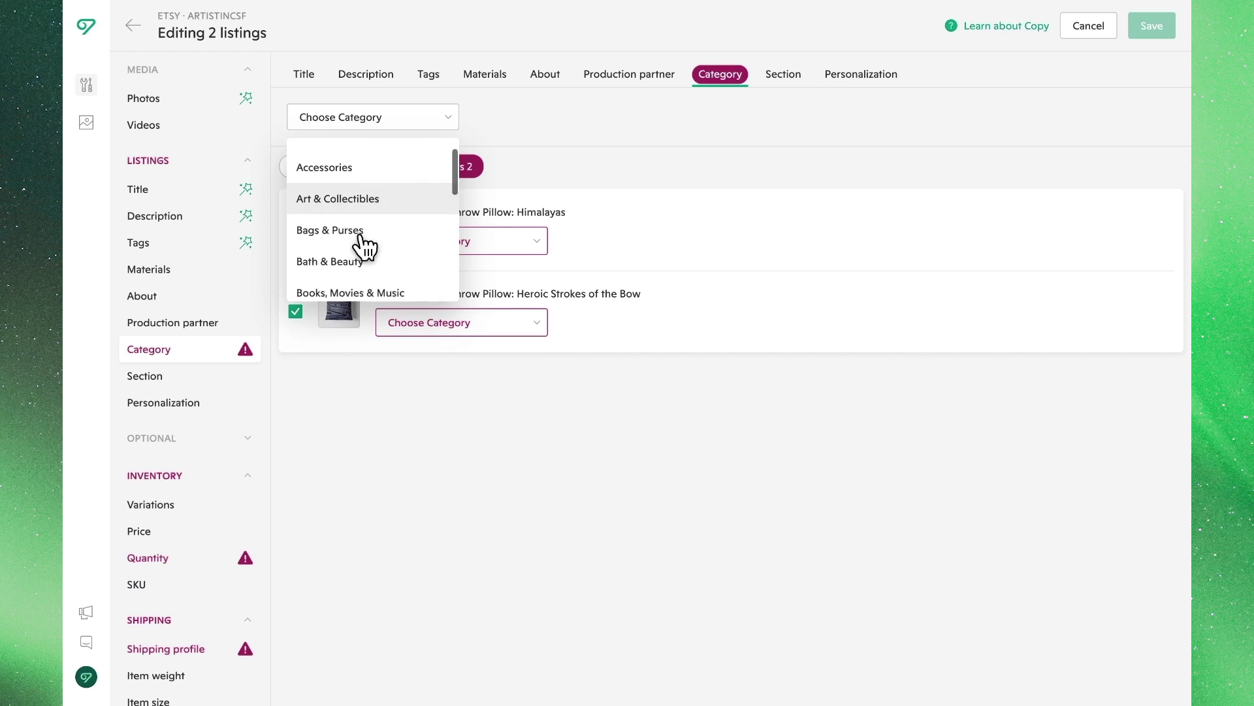
scroll(360, 239, down, 1)
click(358, 253)
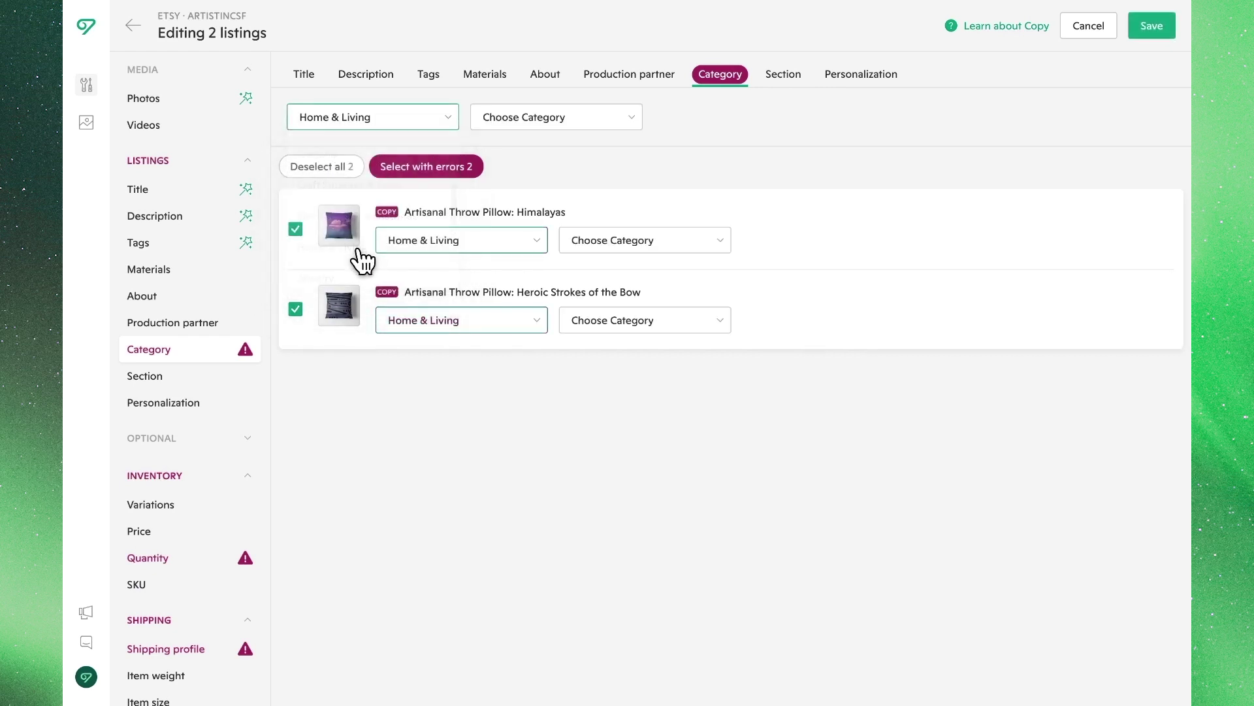
click(531, 124)
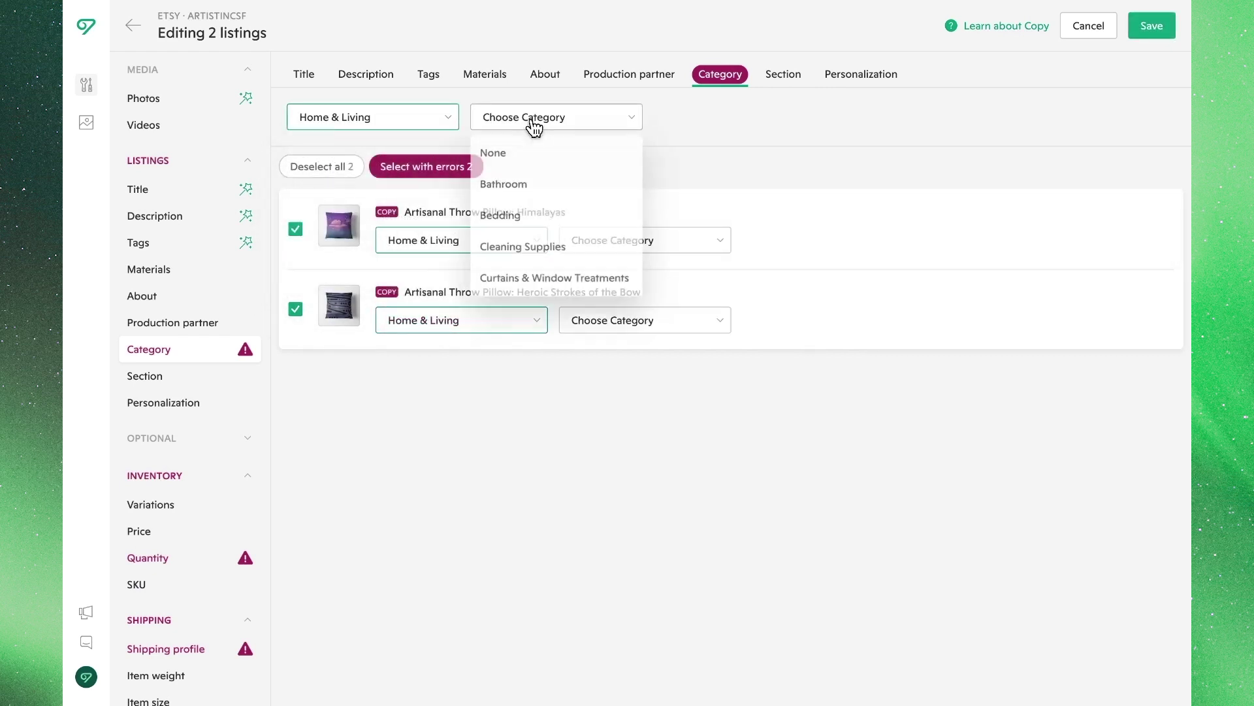
click(524, 222)
click(1150, 27)
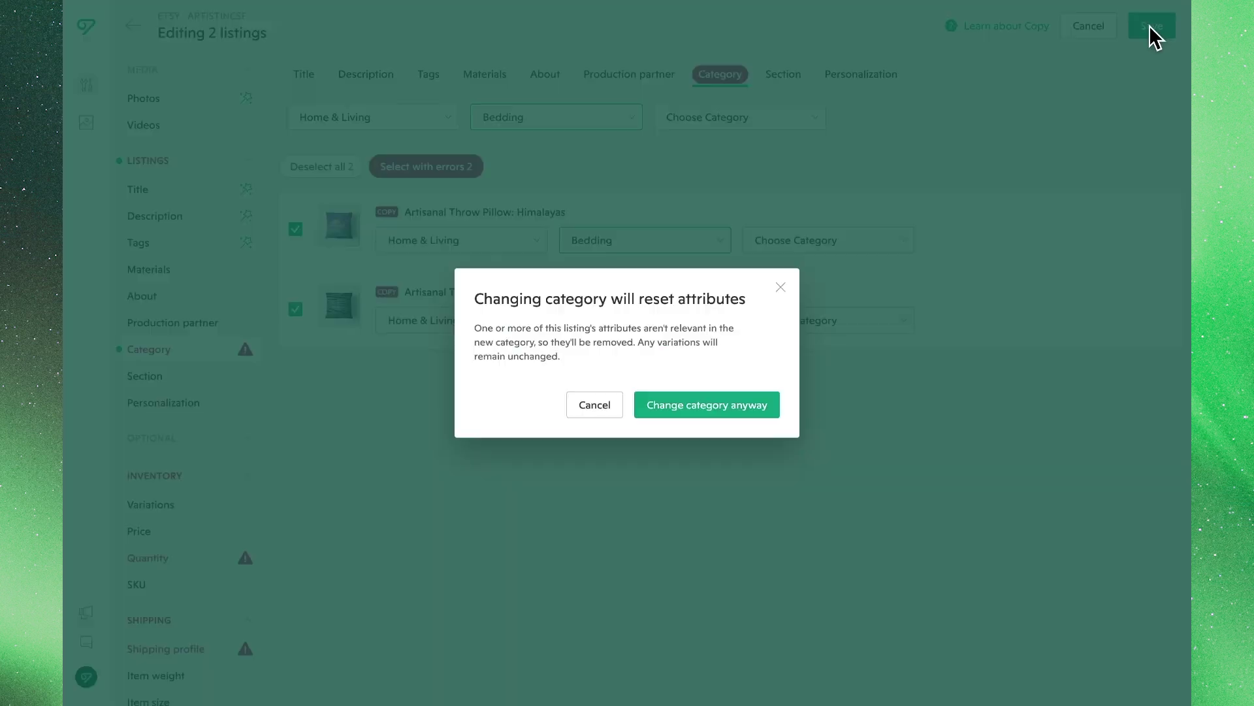
click(722, 409)
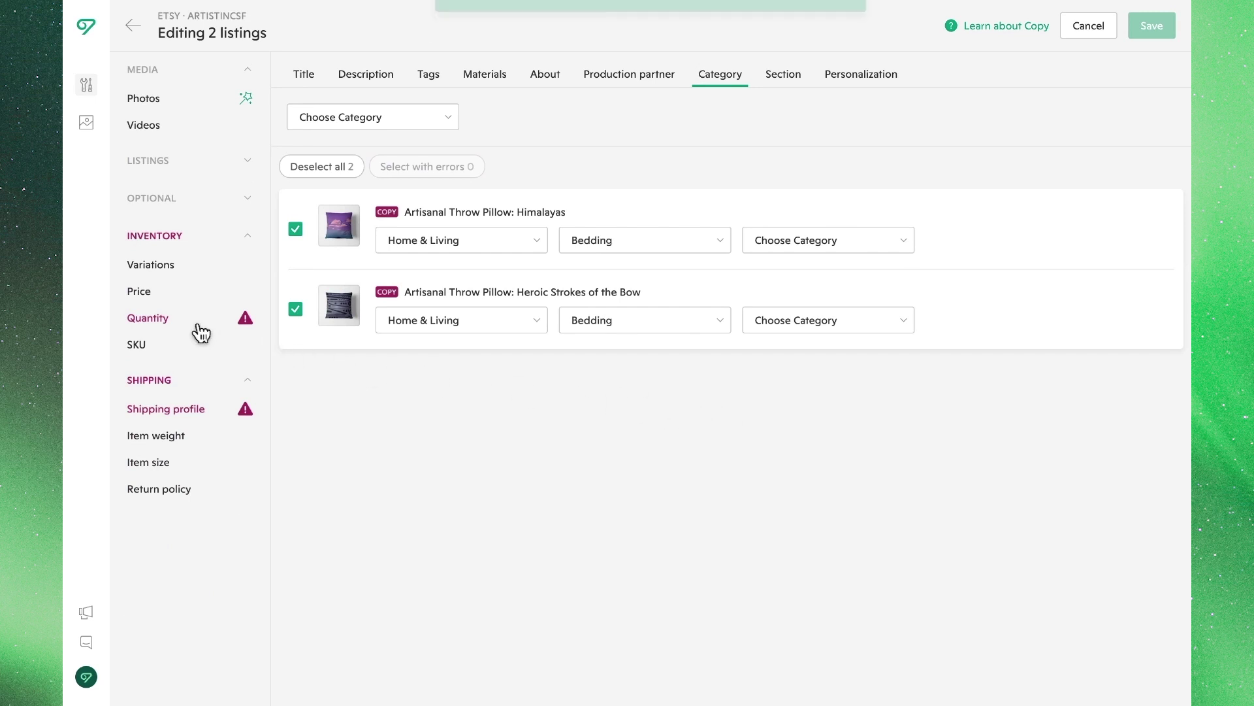
Change the stock quantity of both pillow listings to 15 in bulk and save.
click(196, 324)
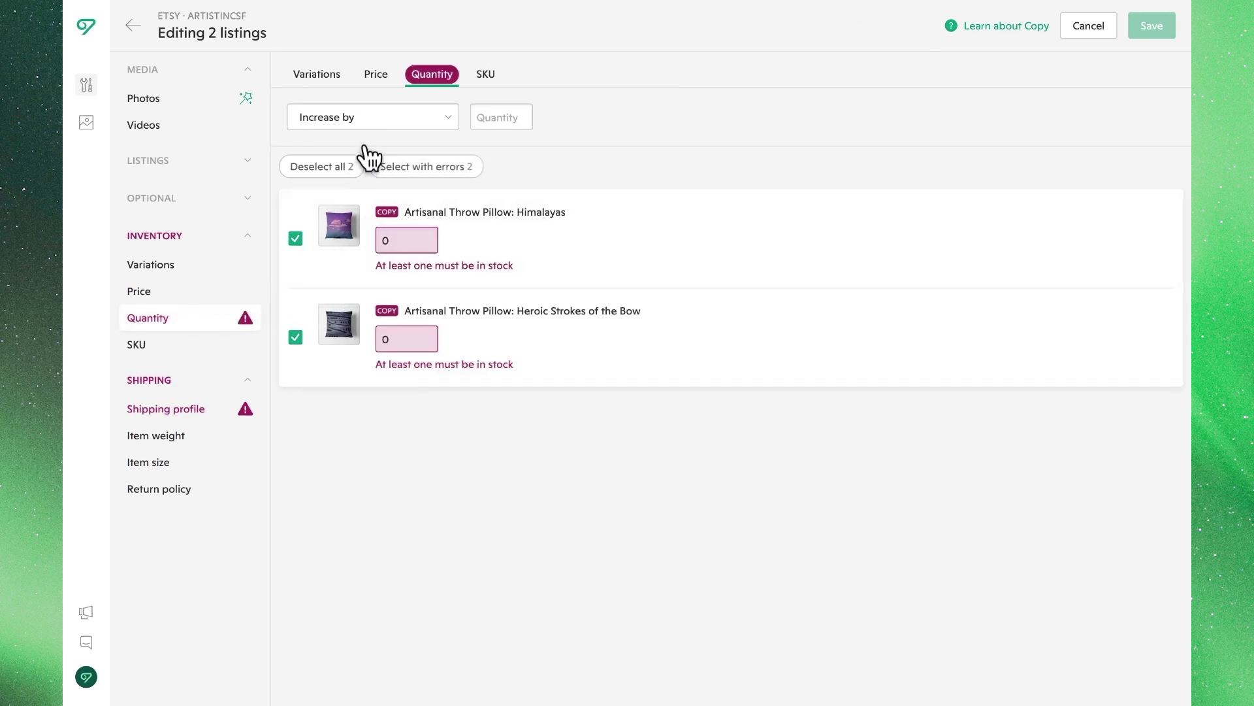
click(441, 120)
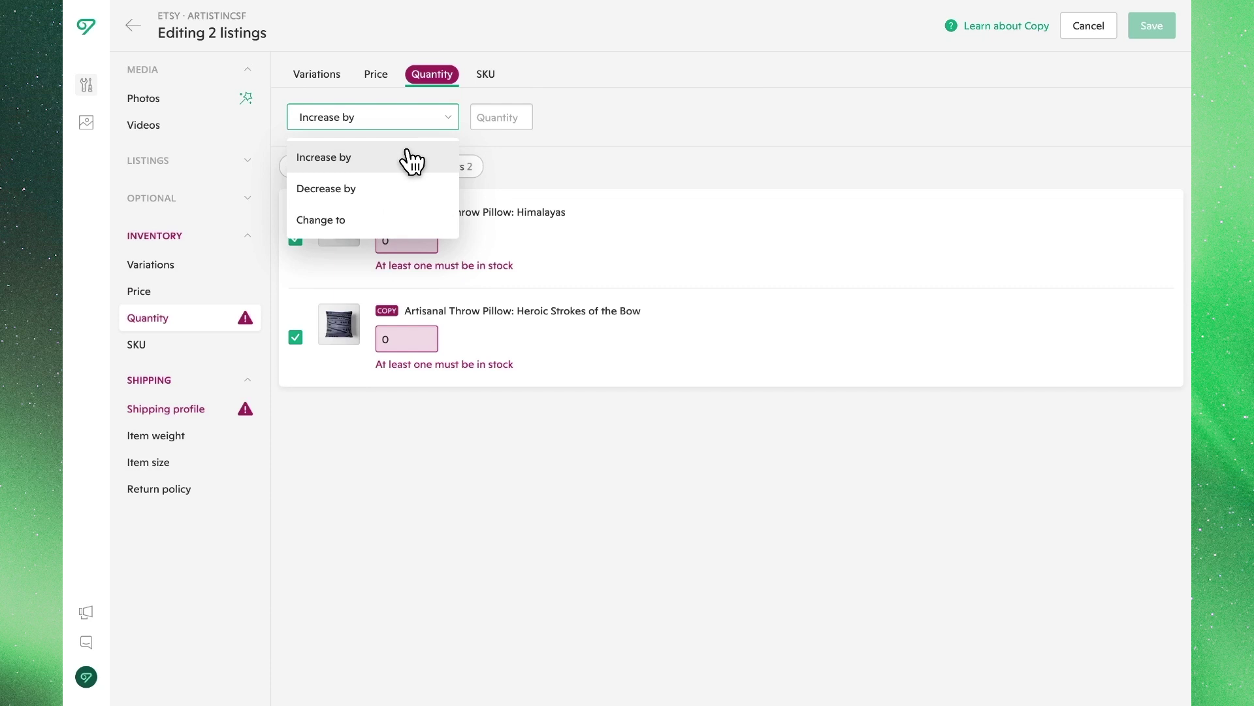
click(404, 216)
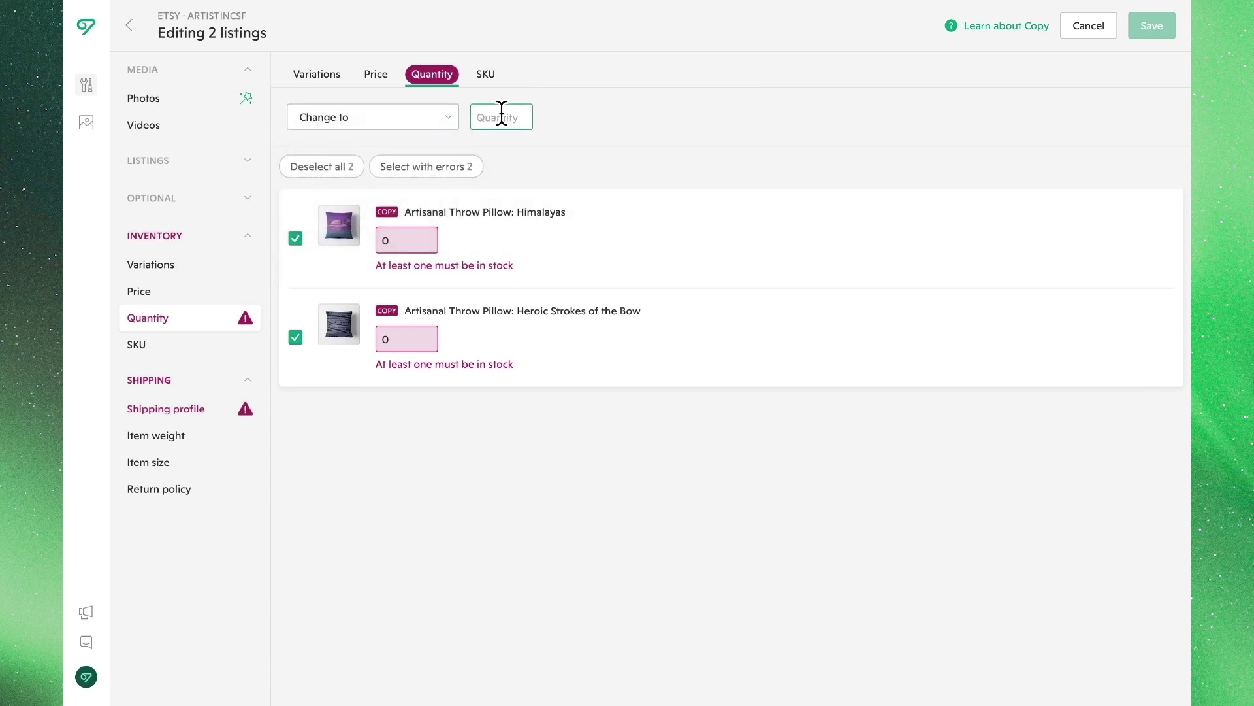
text(15)
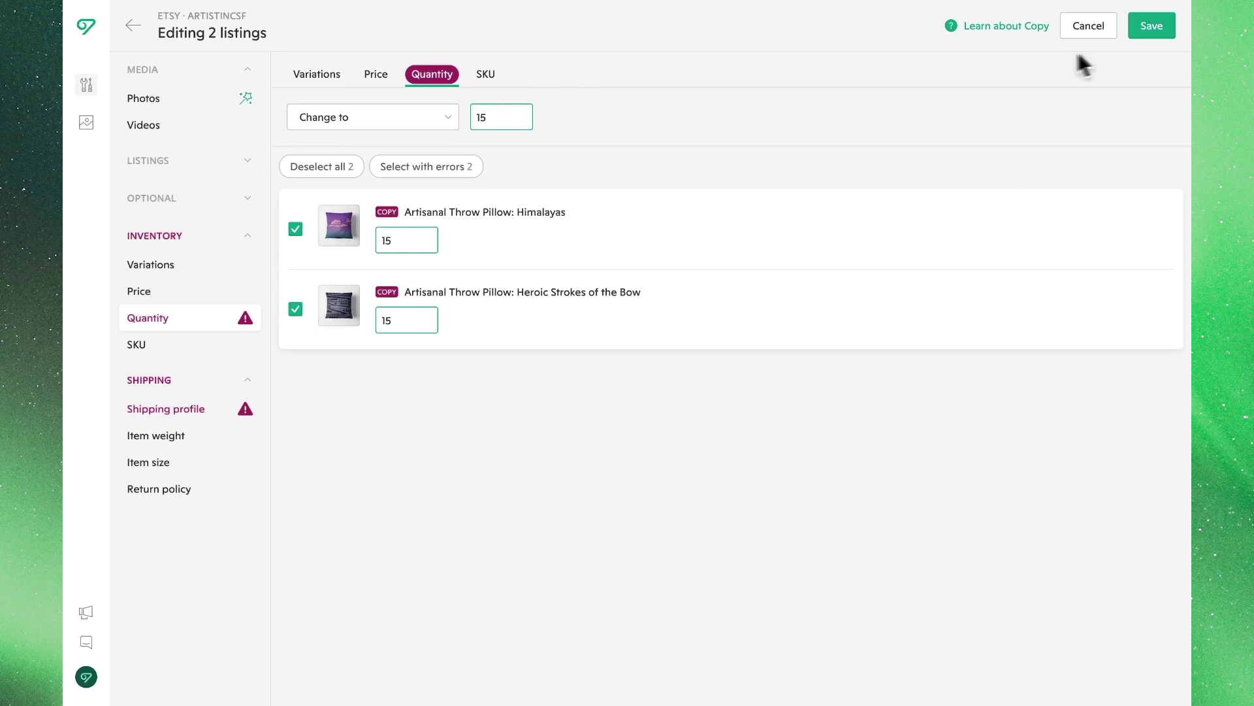
click(1162, 35)
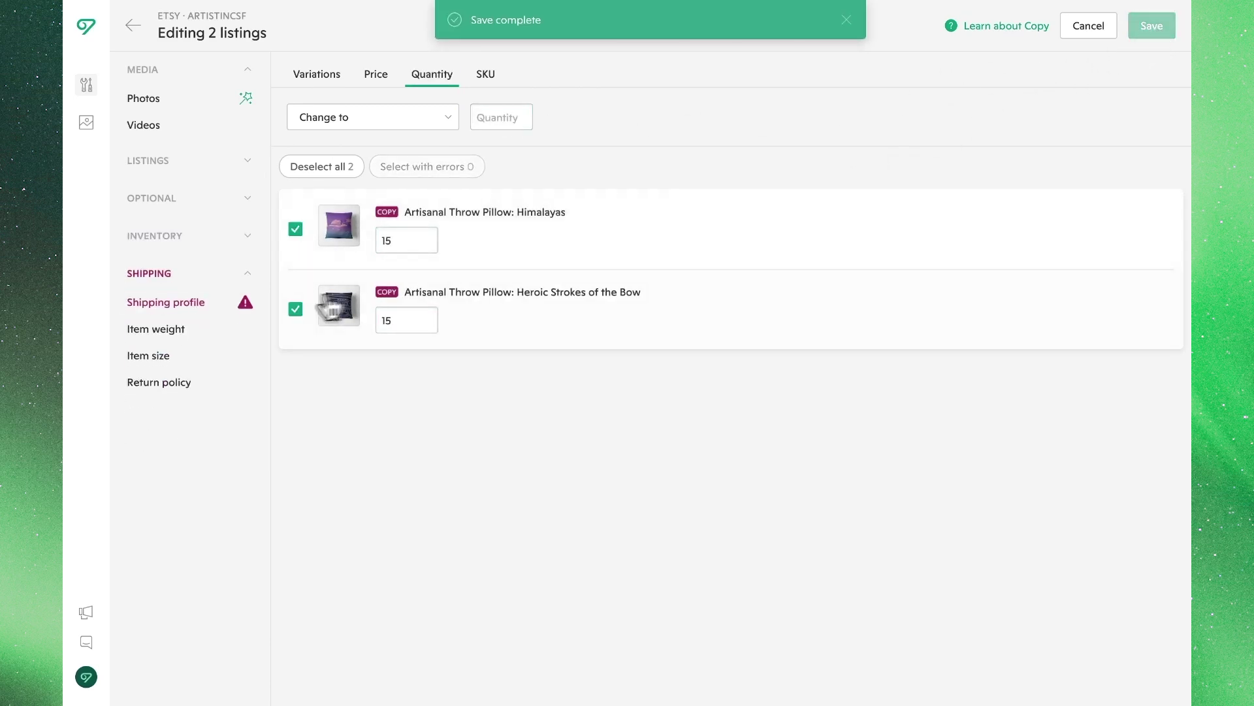
Assign the Fixed Shipping profile to both pillow listings in bulk, then save and return to the copied listings.
click(224, 318)
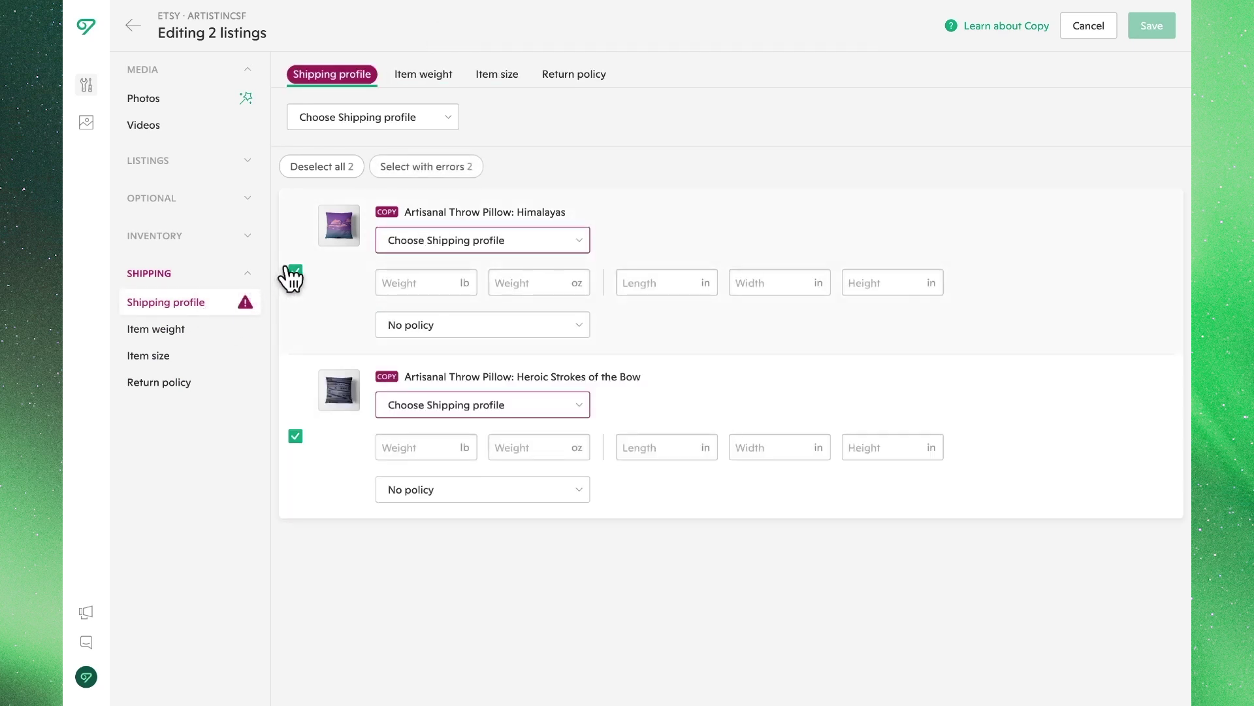
click(359, 125)
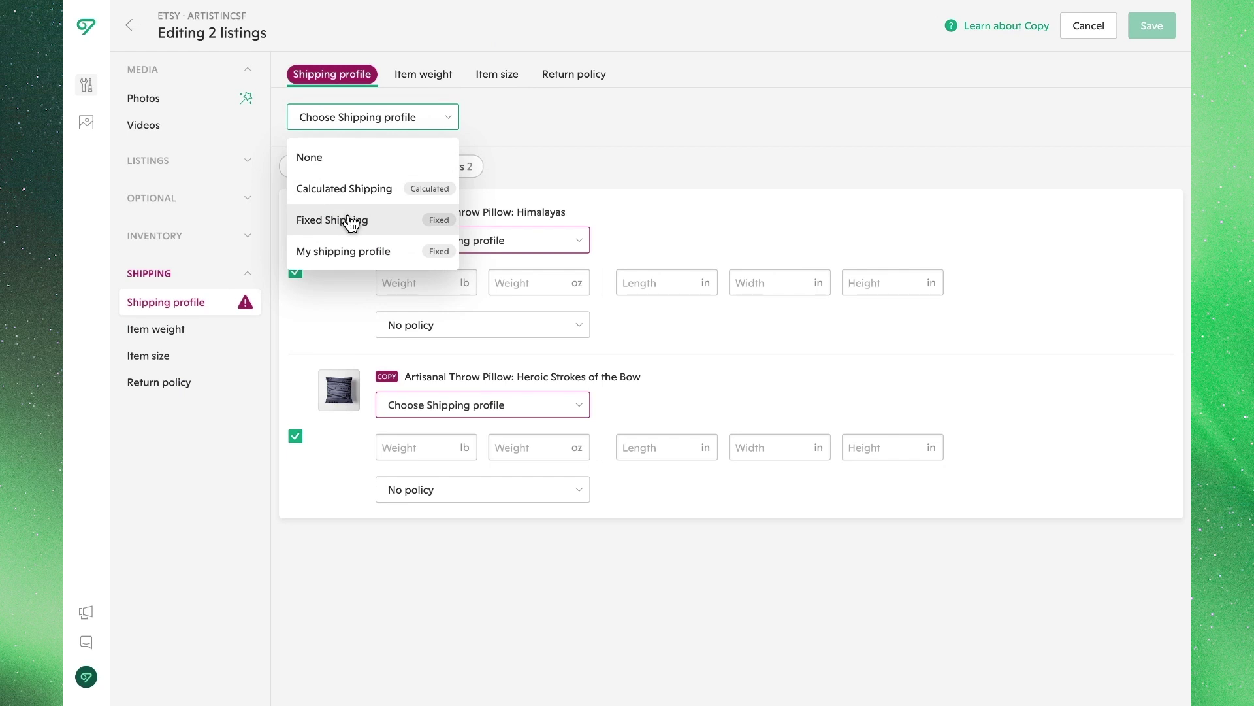
click(323, 220)
click(1164, 32)
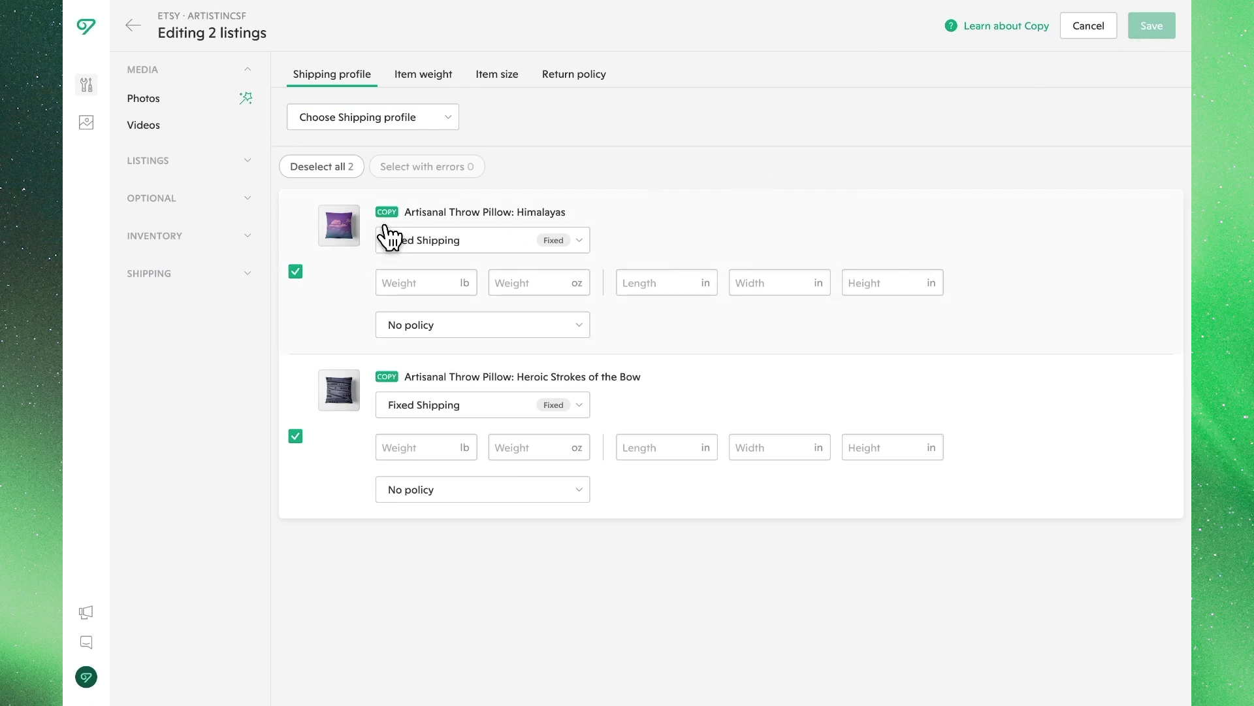
click(134, 26)
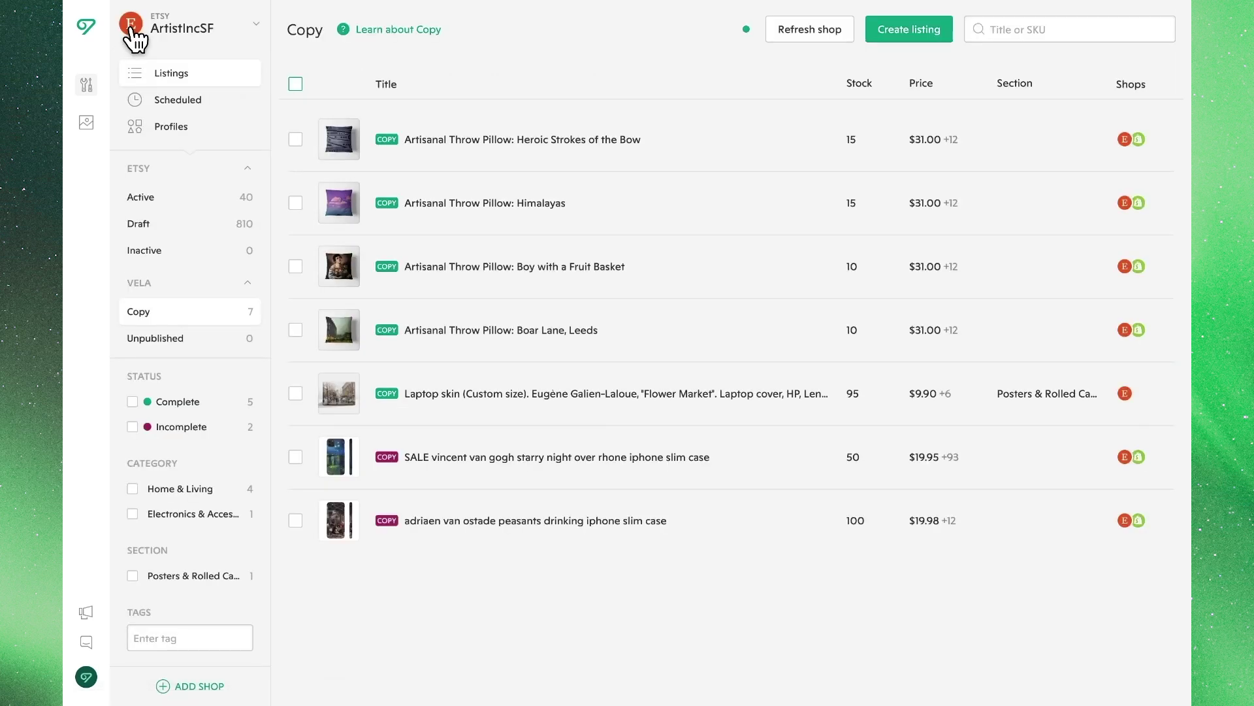
Filter the copied listings by Complete status and publish the "Himalayas", "Heroic Strokes of the Bow" and "Boy with a Fruit Basket" pillows to Etsy.
click(175, 404)
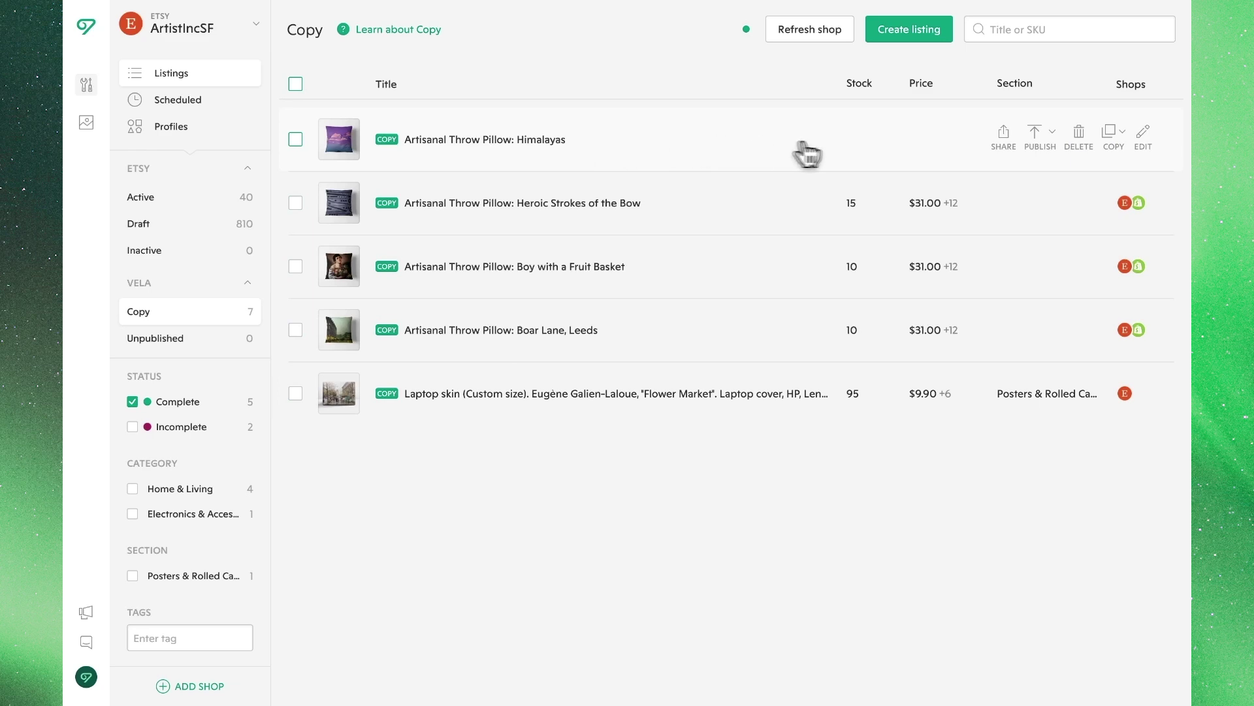
click(1035, 146)
click(295, 139)
click(295, 203)
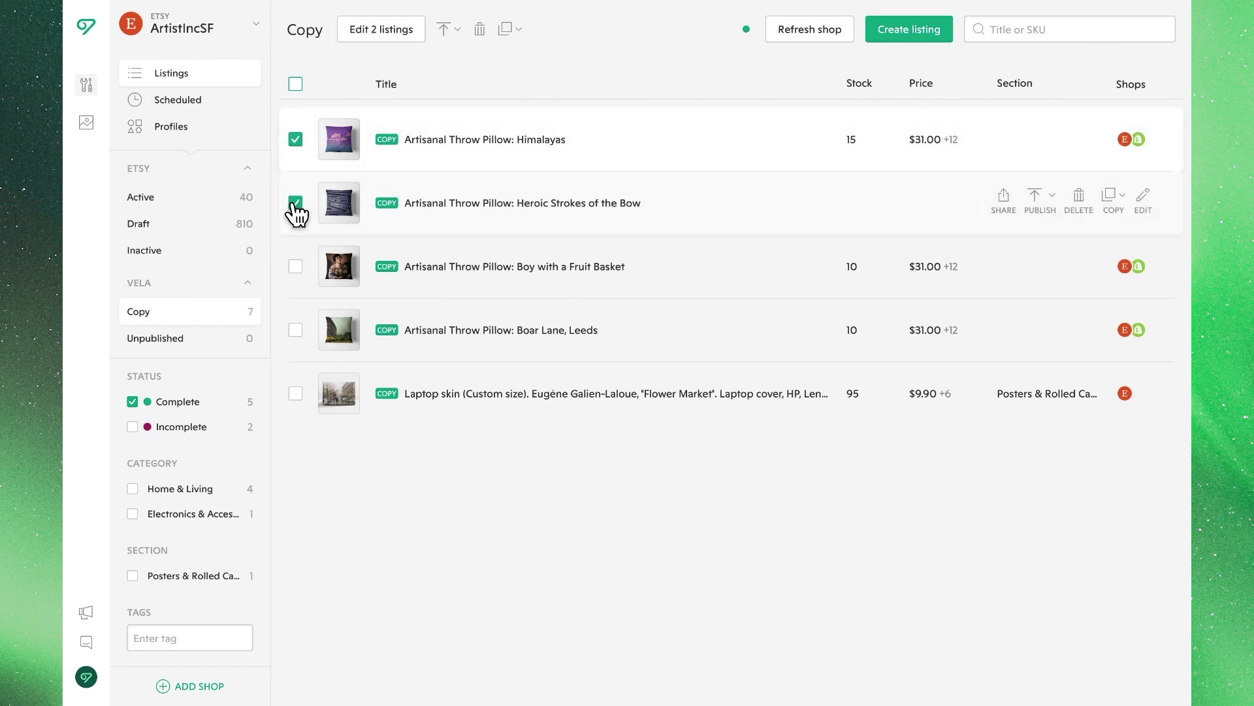
click(296, 268)
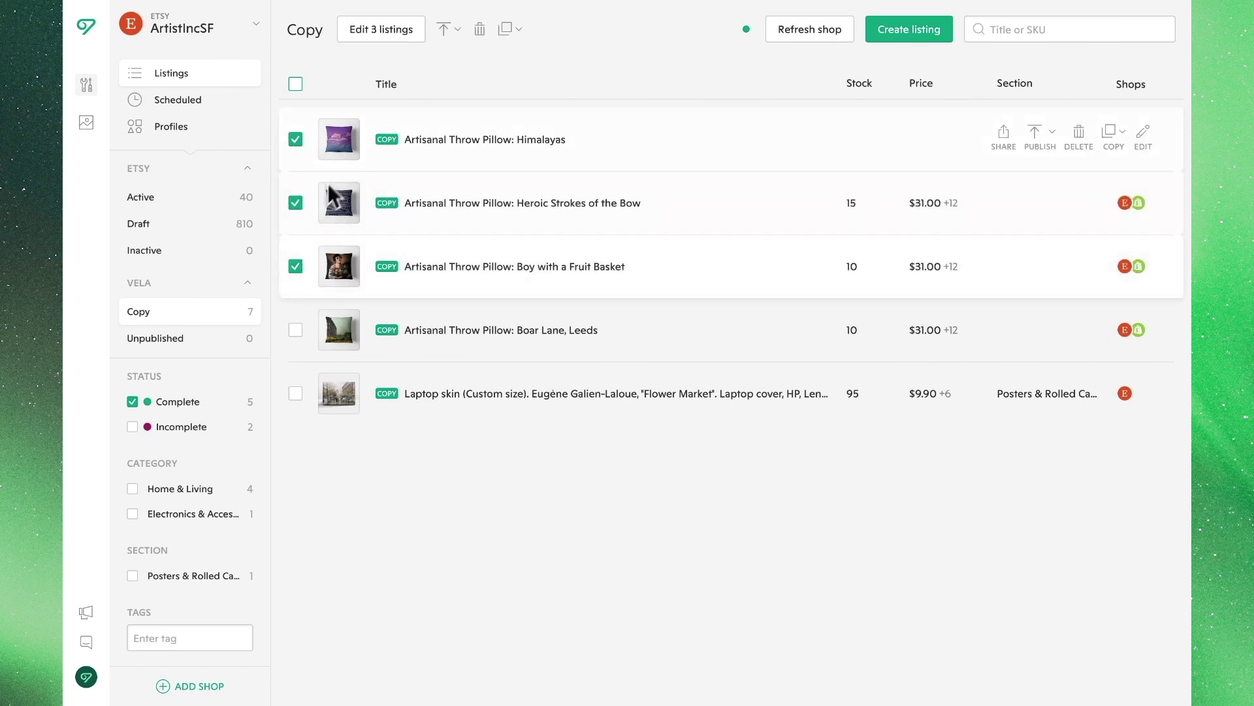
click(444, 34)
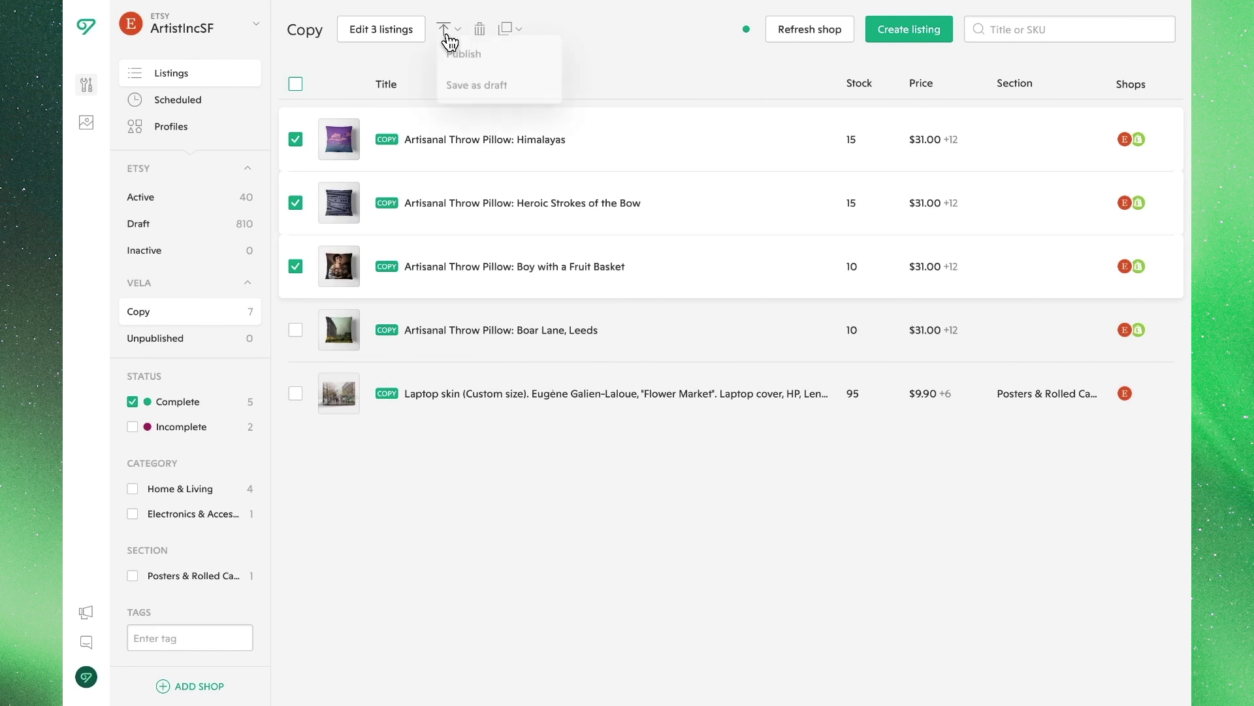
click(466, 63)
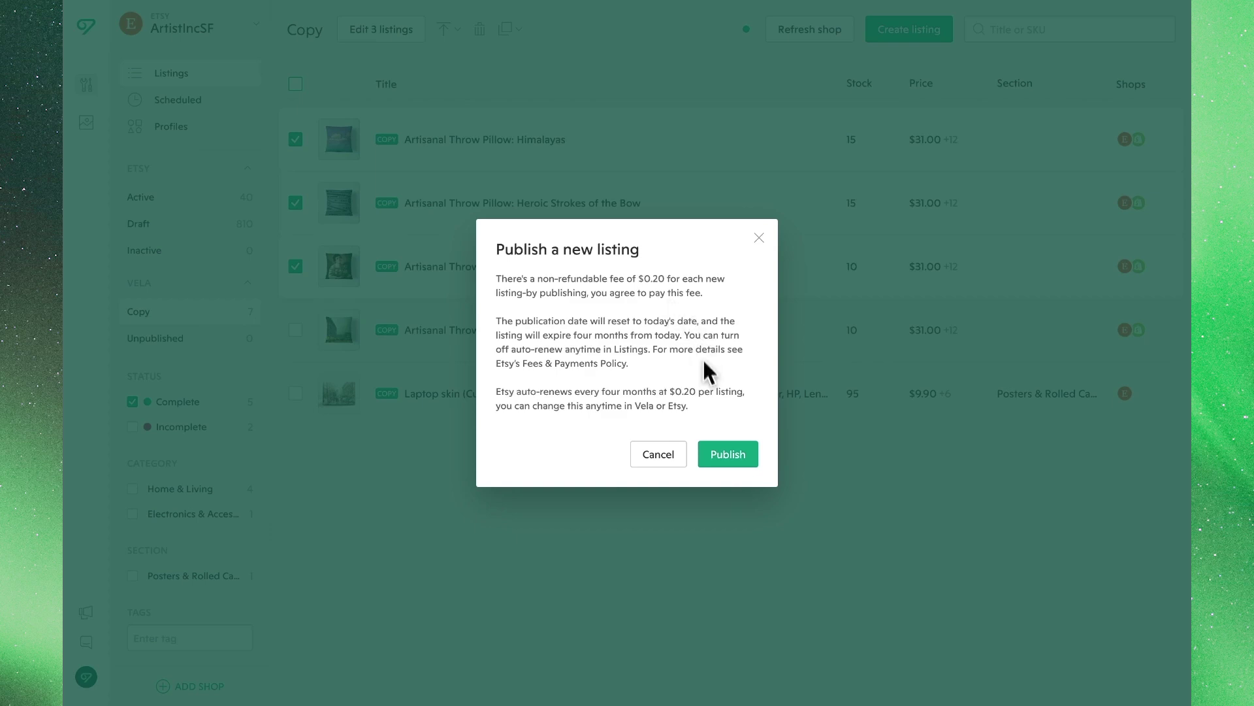
click(721, 459)
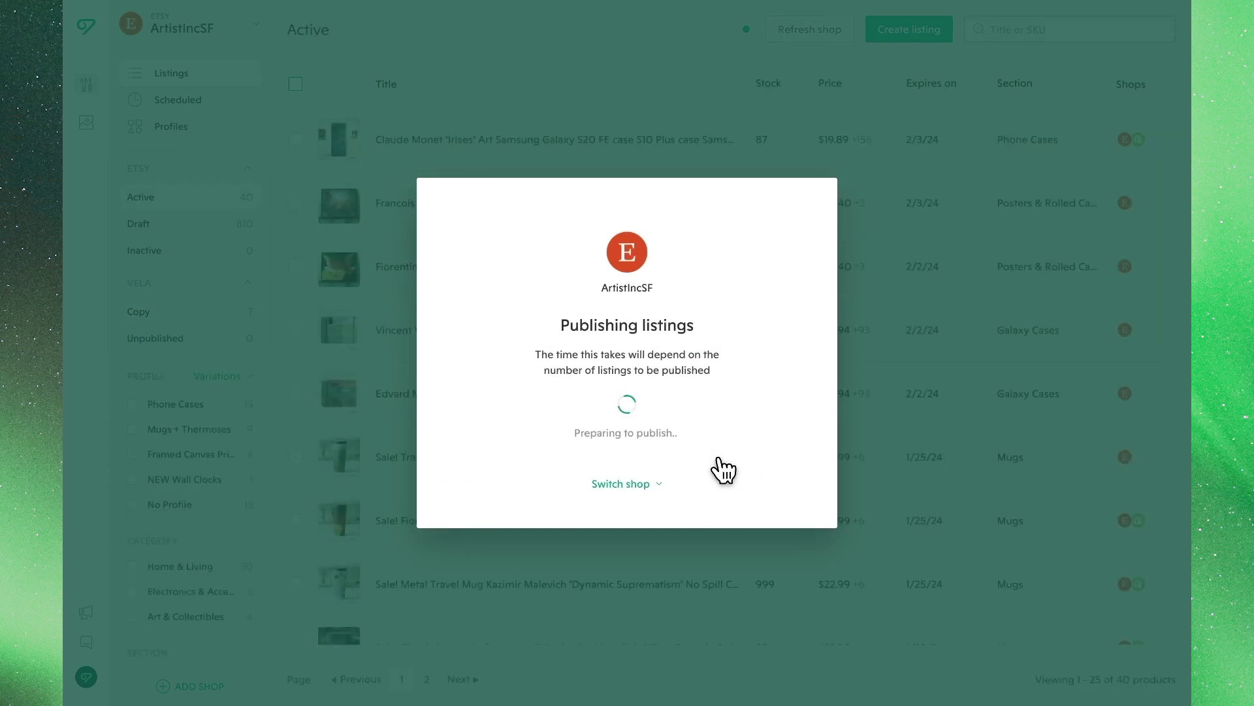